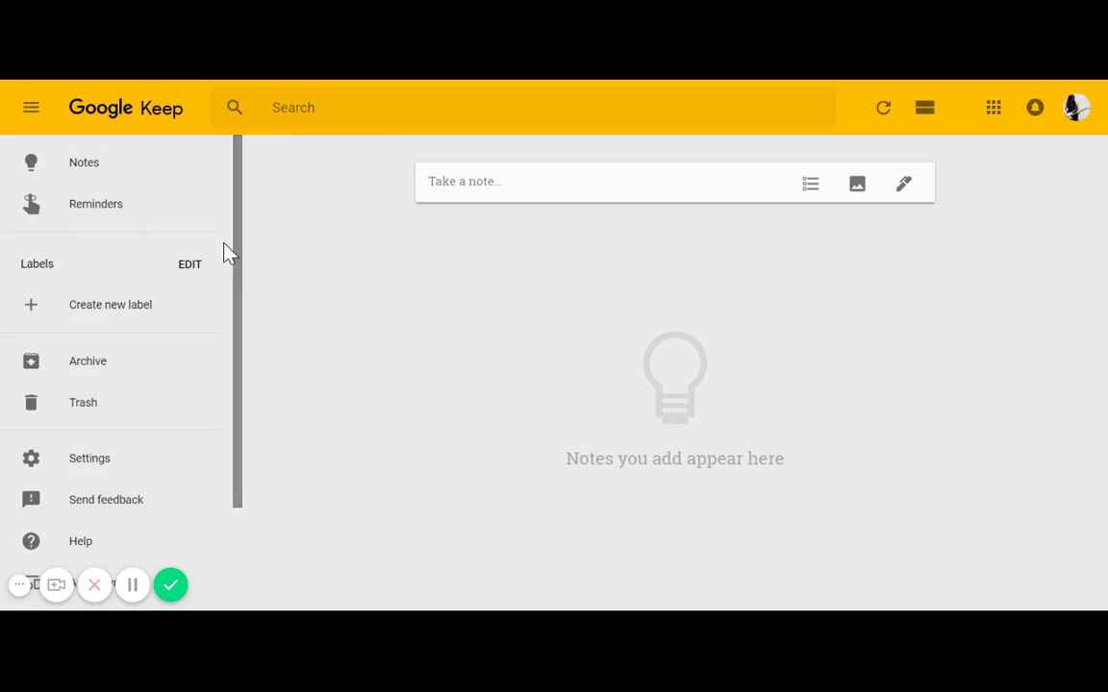
- Look over the Reminders page, the notes page, the remaining sidebar options and the notes layout
{"action": "left_click", "coordinate": [149, 213]}
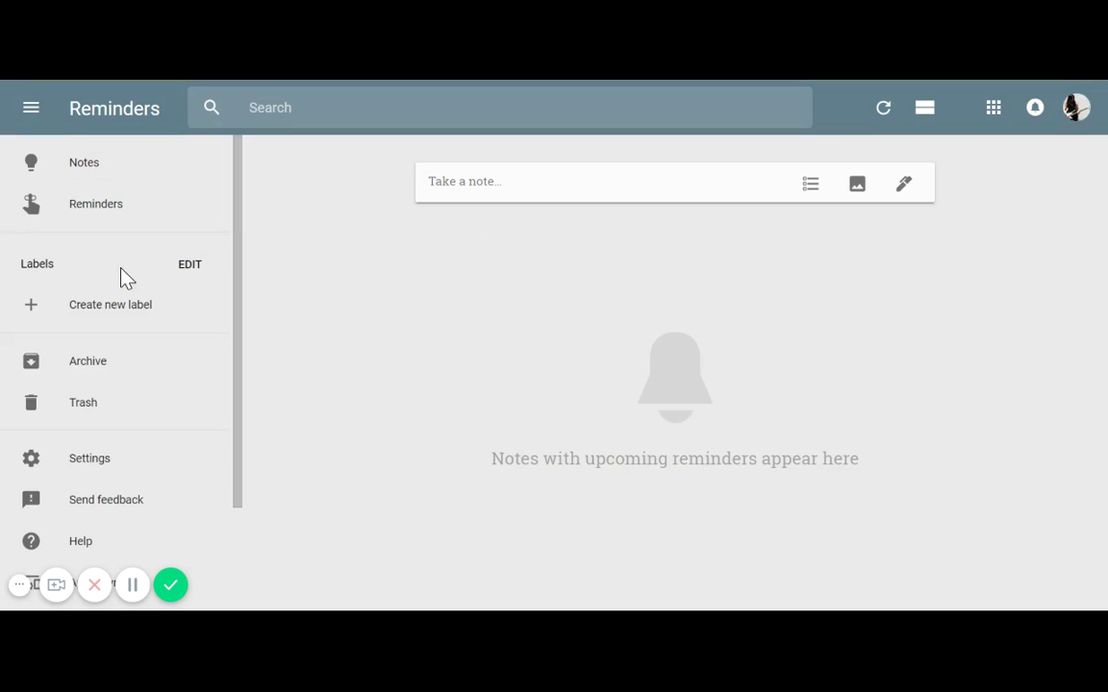
{"action": "left_click", "coordinate": [111, 184]}
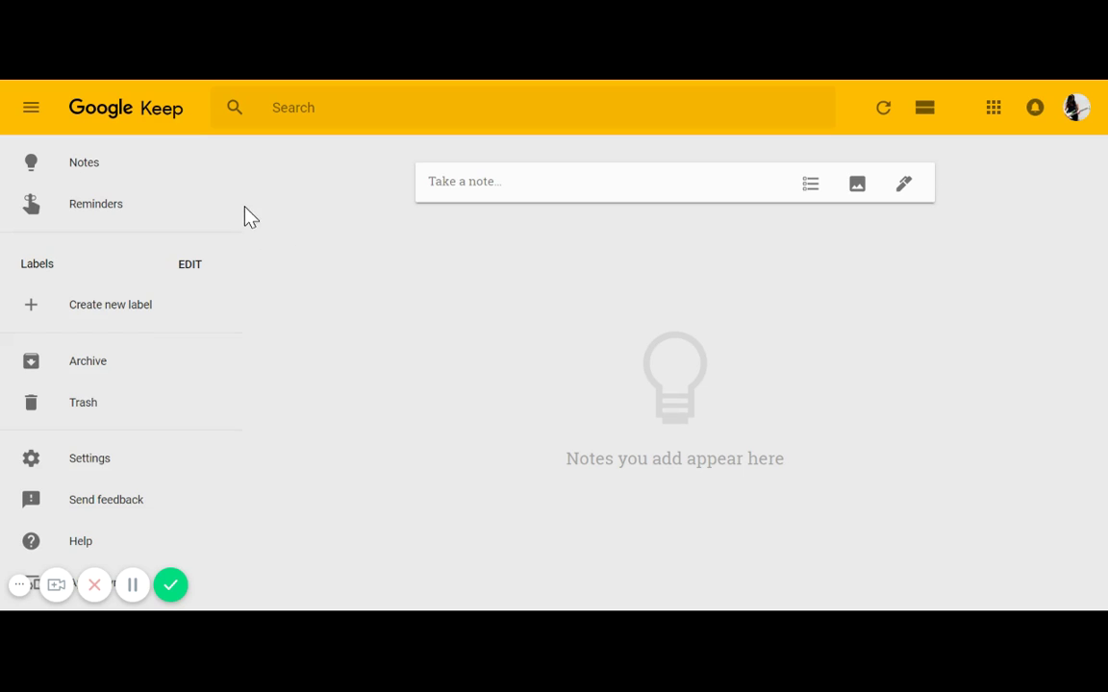
{"action": "scroll", "coordinate": [239, 222], "scroll_direction": "down", "scroll_amount": 1}
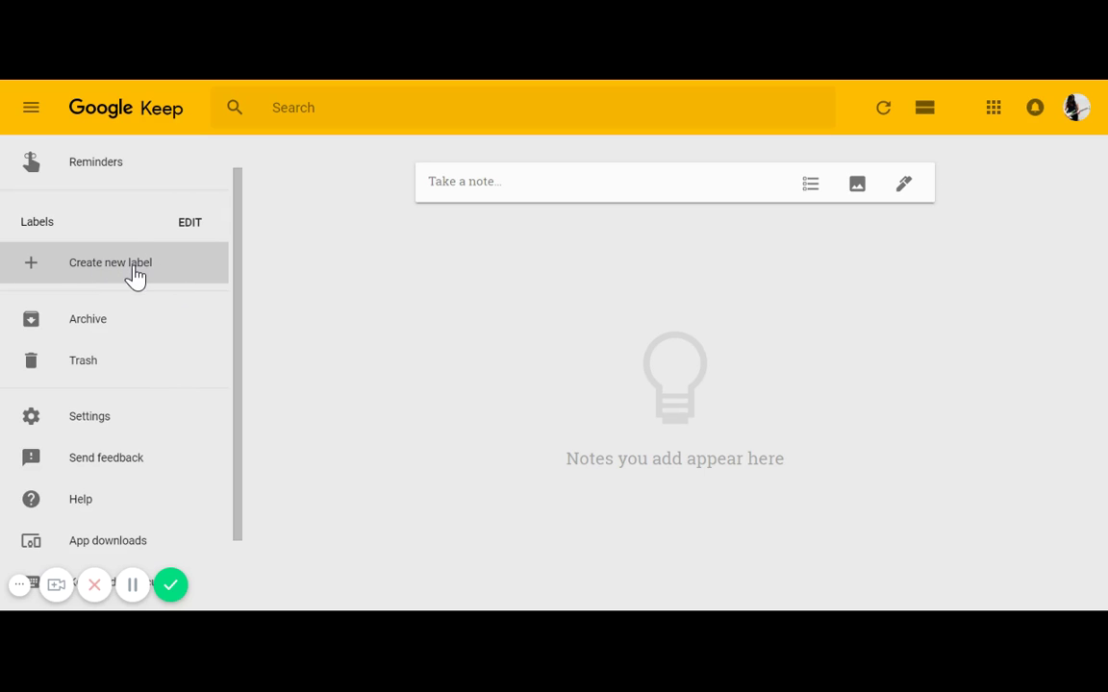
{"action": "left_click_drag", "start_coordinate": [241, 238], "coordinate": [240, 295]}
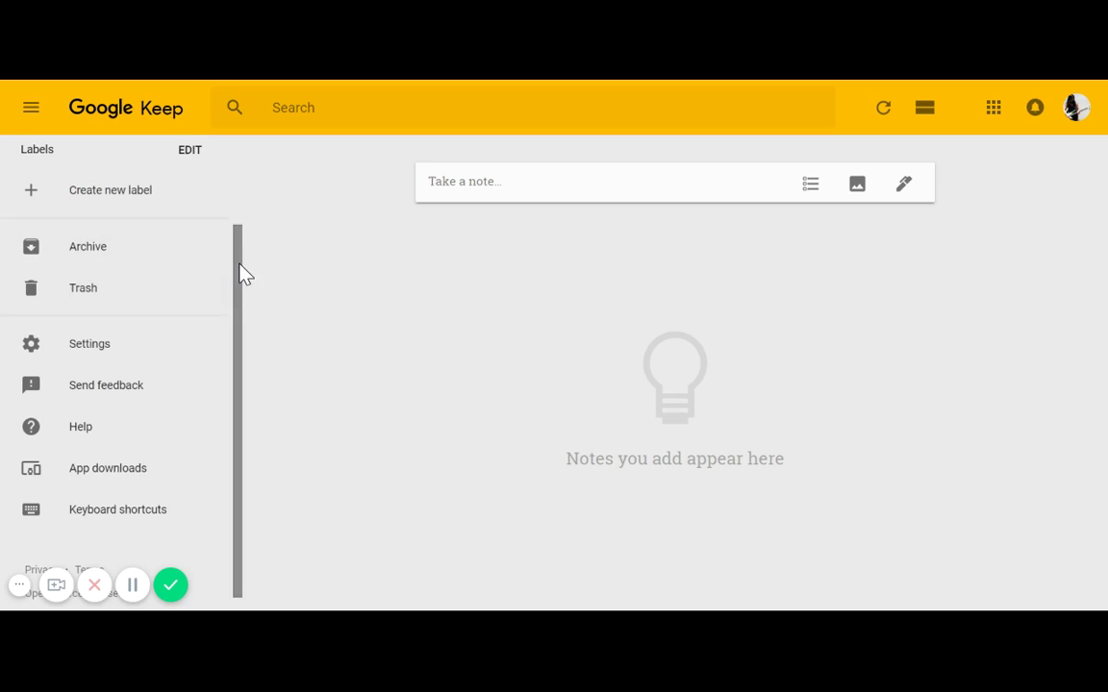
{"action": "scroll", "coordinate": [134, 332], "scroll_direction": "down", "scroll_amount": 1}
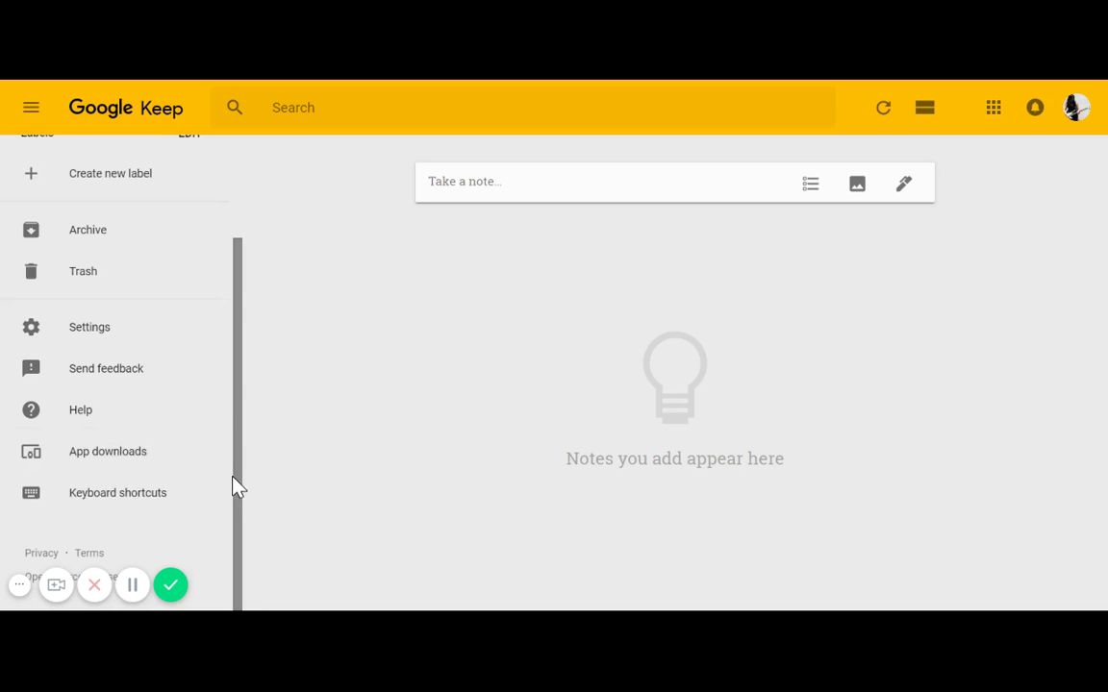
{"action": "scroll", "coordinate": [240, 487], "scroll_direction": "up", "scroll_amount": 2}
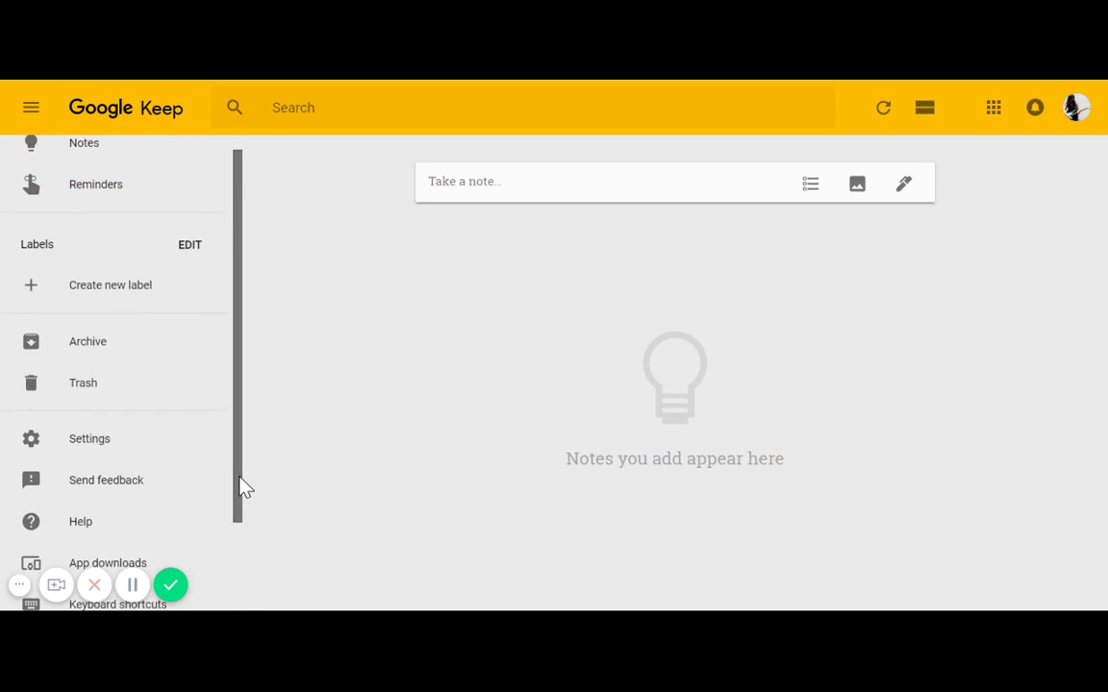
{"action": "scroll", "coordinate": [240, 486], "scroll_direction": "up", "scroll_amount": 1}
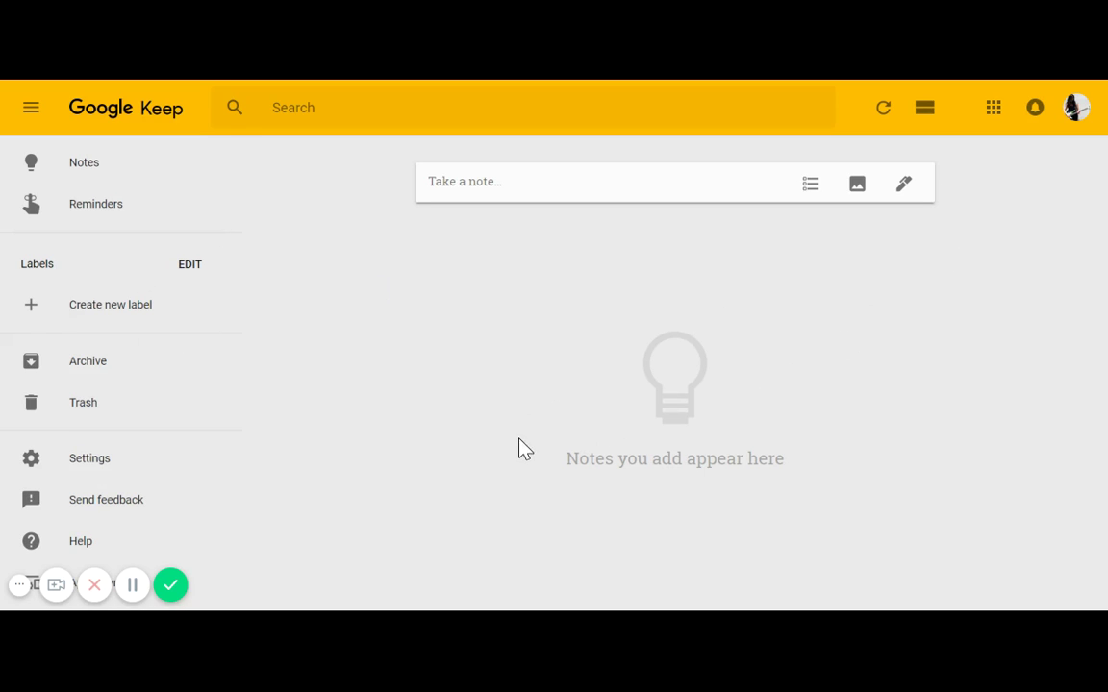
{"action": "left_click", "coordinate": [925, 112]}
{"action": "left_click", "coordinate": [928, 117]}
- Create an untitled note with the text "hey"
{"action": "left_click", "coordinate": [655, 181]}
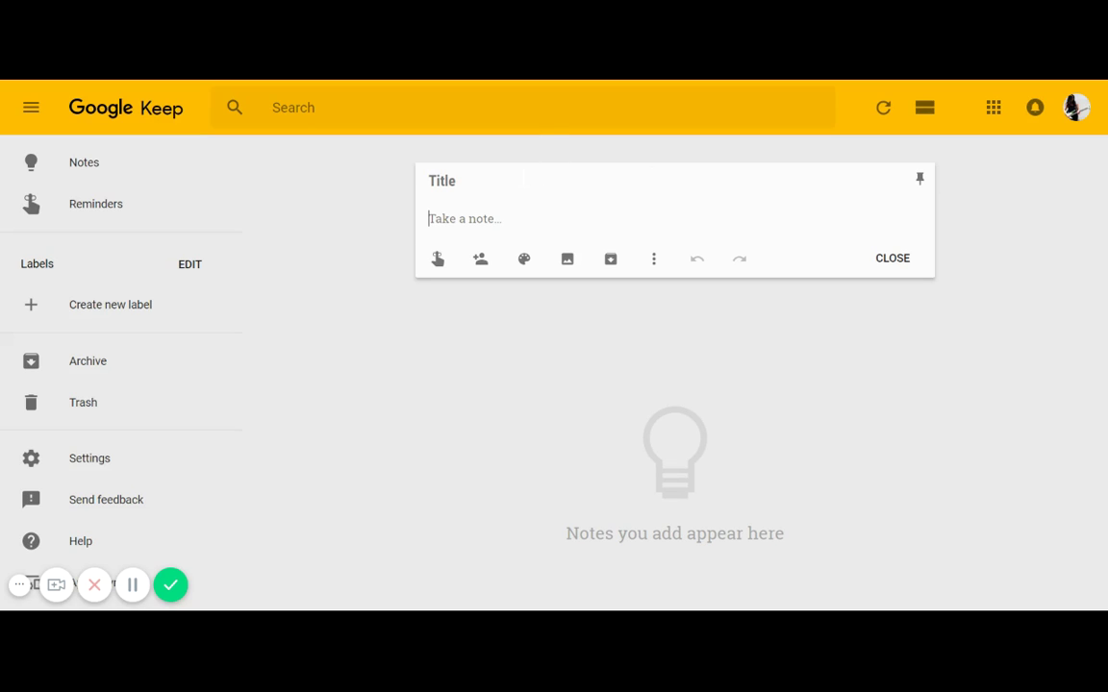
{"action": "left_click", "coordinate": [524, 179]}
{"action": "left_click", "coordinate": [429, 218]}
{"action": "type", "text": "hey"}
{"action": "left_click", "coordinate": [881, 264]}
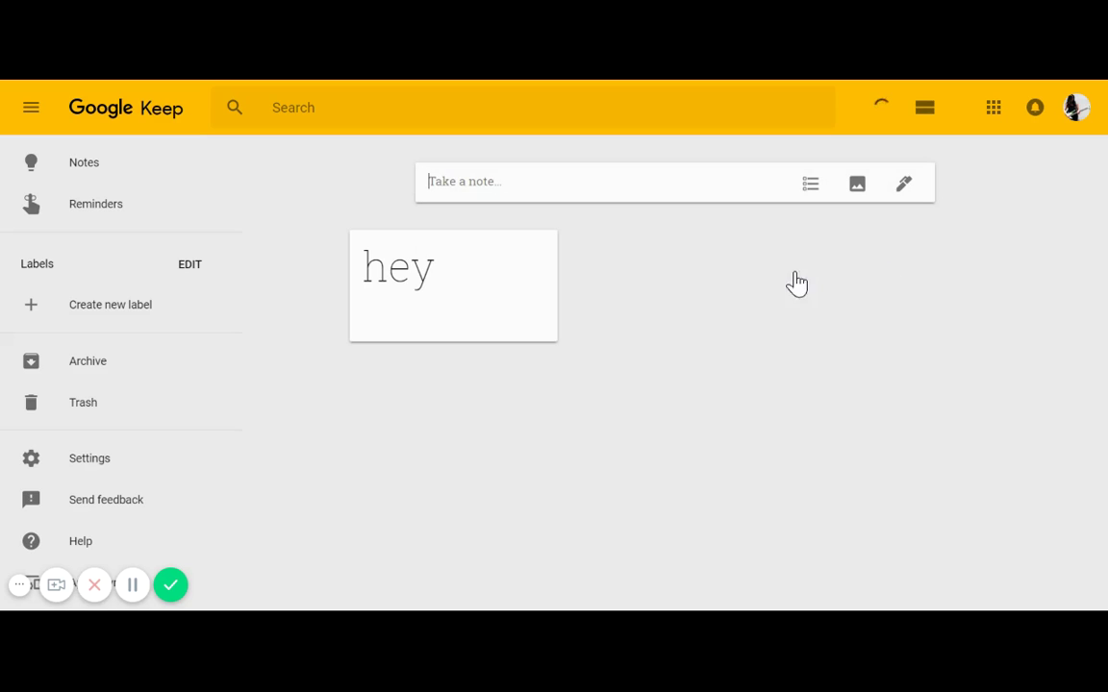
- Delete the "hey" note and dismiss the trash notification
{"action": "left_click", "coordinate": [539, 326]}
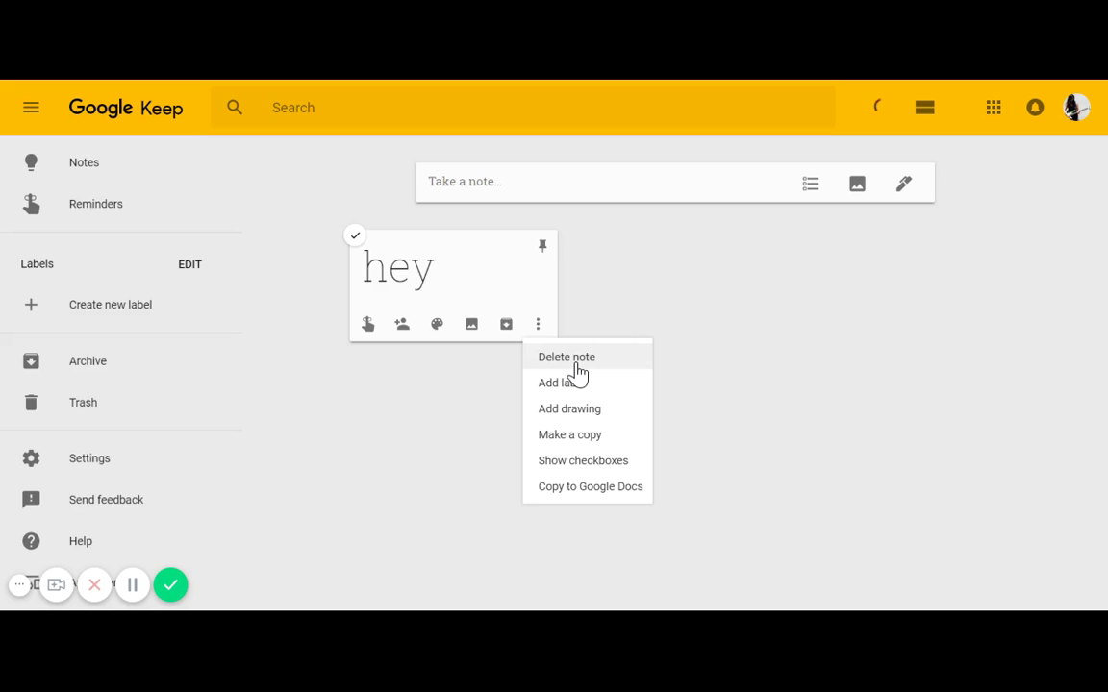
{"action": "left_click", "coordinate": [577, 363]}
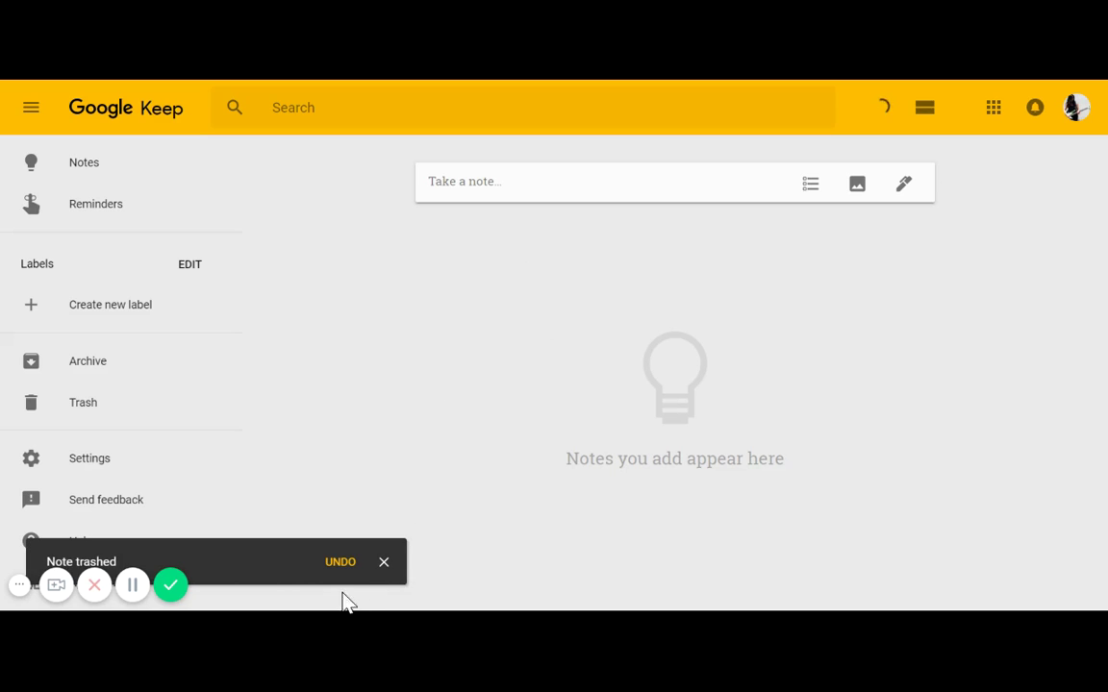
{"action": "left_click", "coordinate": [383, 568]}
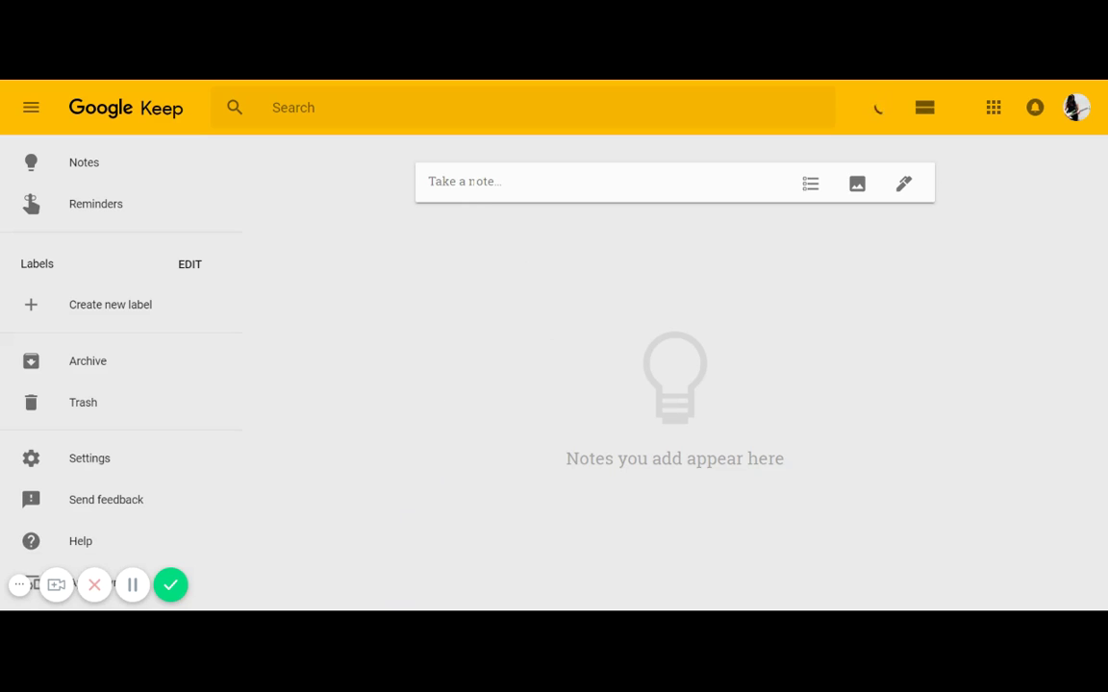
- Create a note titled "Example" with the text "Awesome pizza recipe."
{"action": "left_click", "coordinate": [470, 180]}
{"action": "type", "text": "E"}
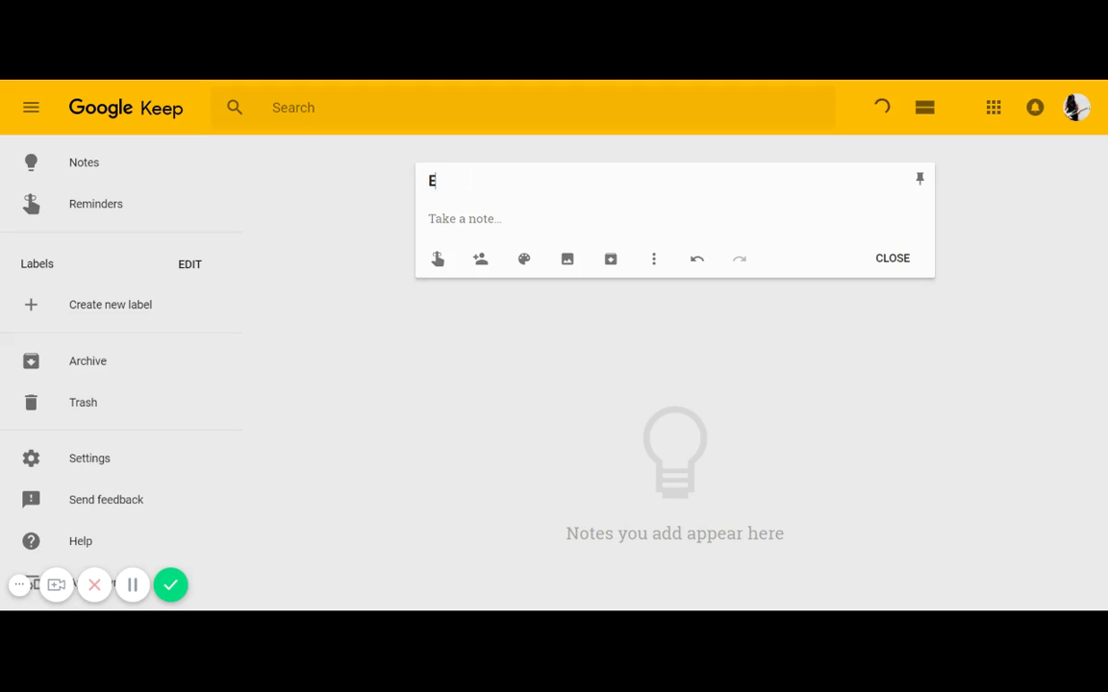
{"action": "type", "text": "xample"}
{"action": "left_click", "coordinate": [463, 219]}
{"action": "type", "text": "A"}
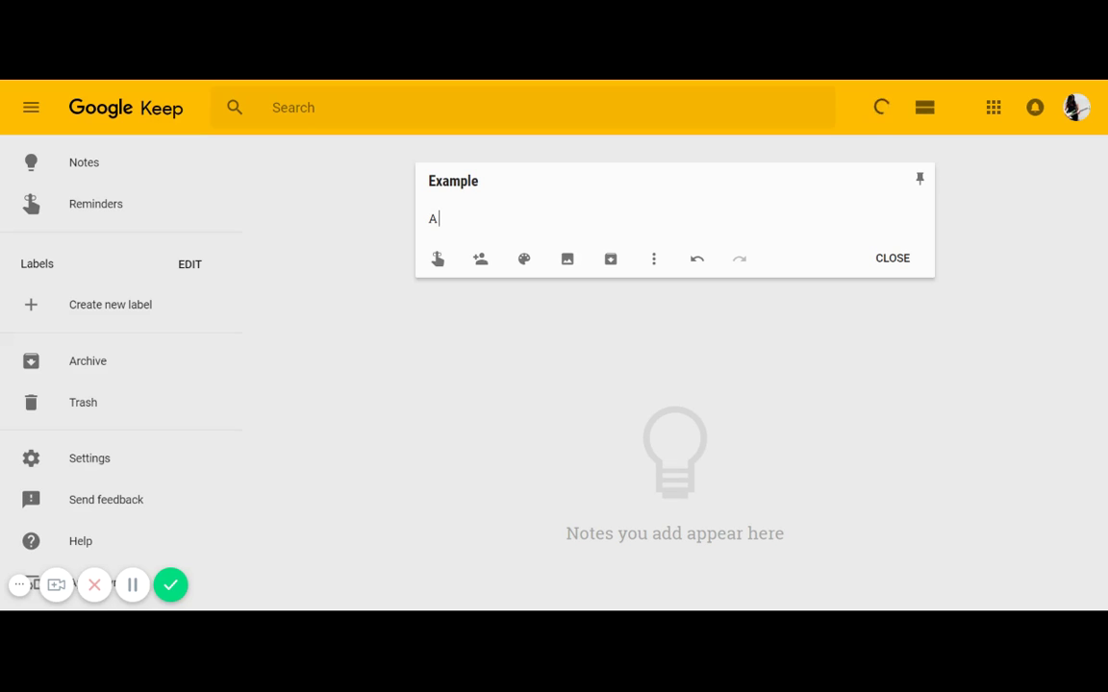
{"action": "type", "text": "wesome pizza re"}
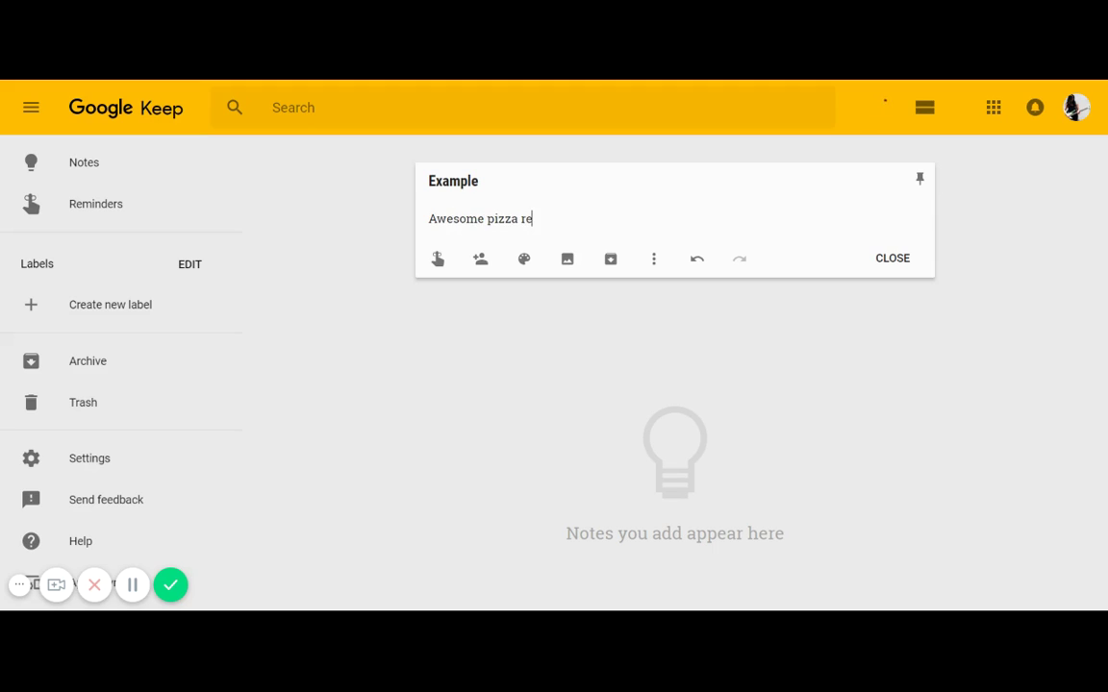
{"action": "type", "text": "cipe."}
{"action": "left_click", "coordinate": [898, 264]}
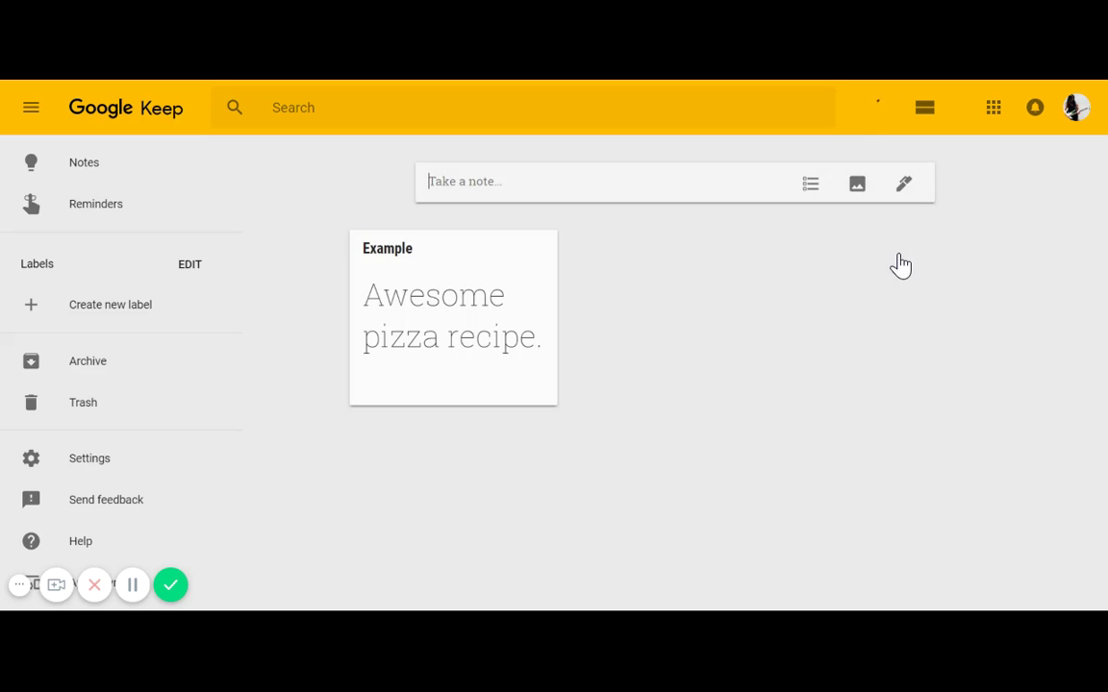
- Compare the Reminders page with the notes page and return to the notes
{"action": "mouse_move", "coordinate": [408, 304]}
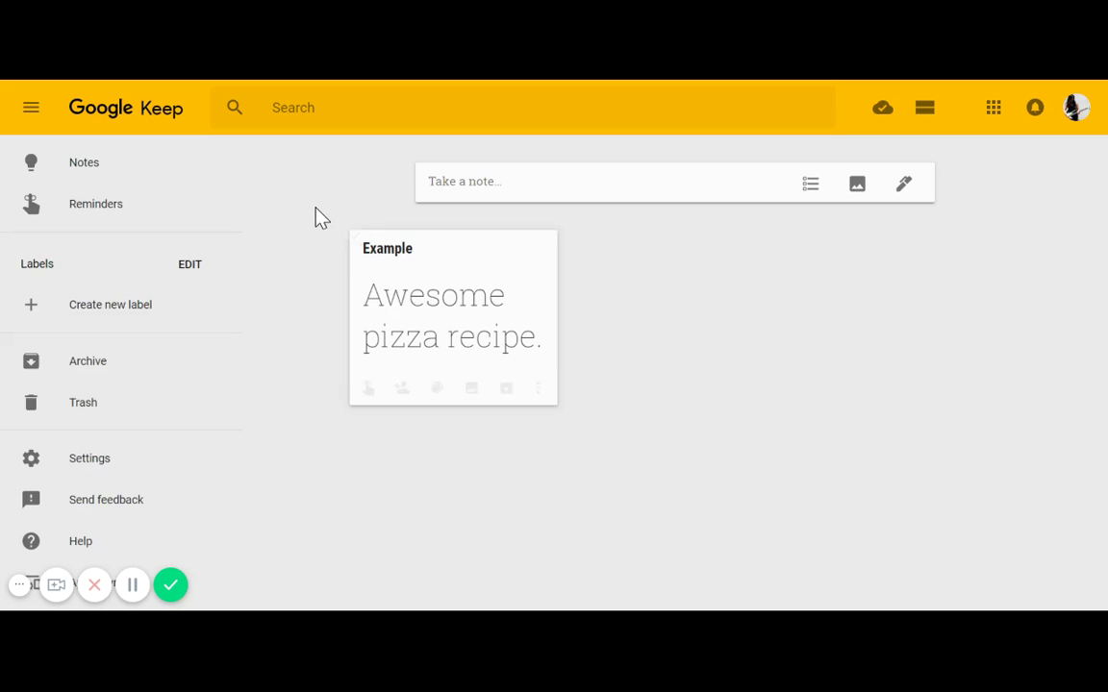
{"action": "left_click", "coordinate": [117, 204]}
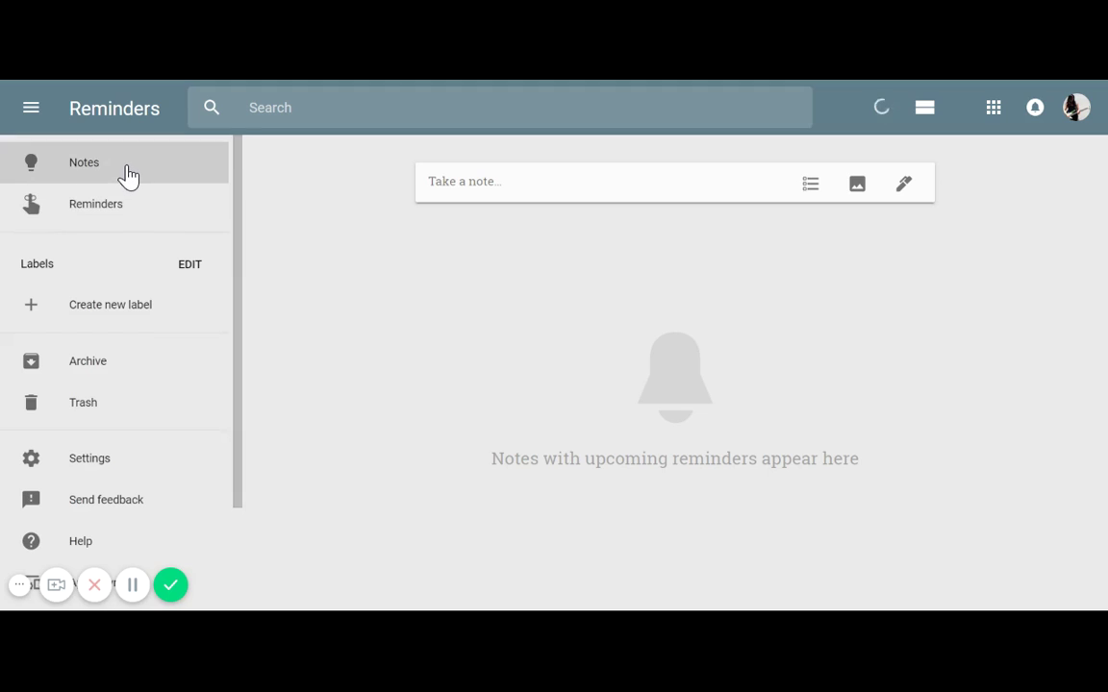
{"action": "left_click", "coordinate": [129, 176]}
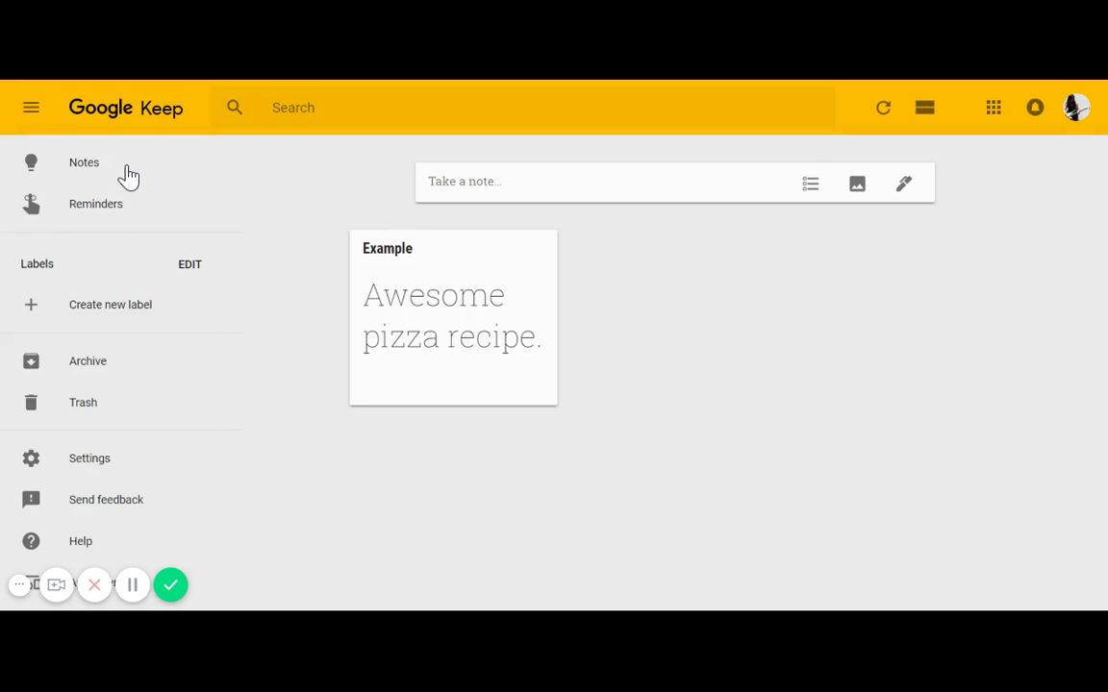
{"action": "left_click", "coordinate": [115, 223]}
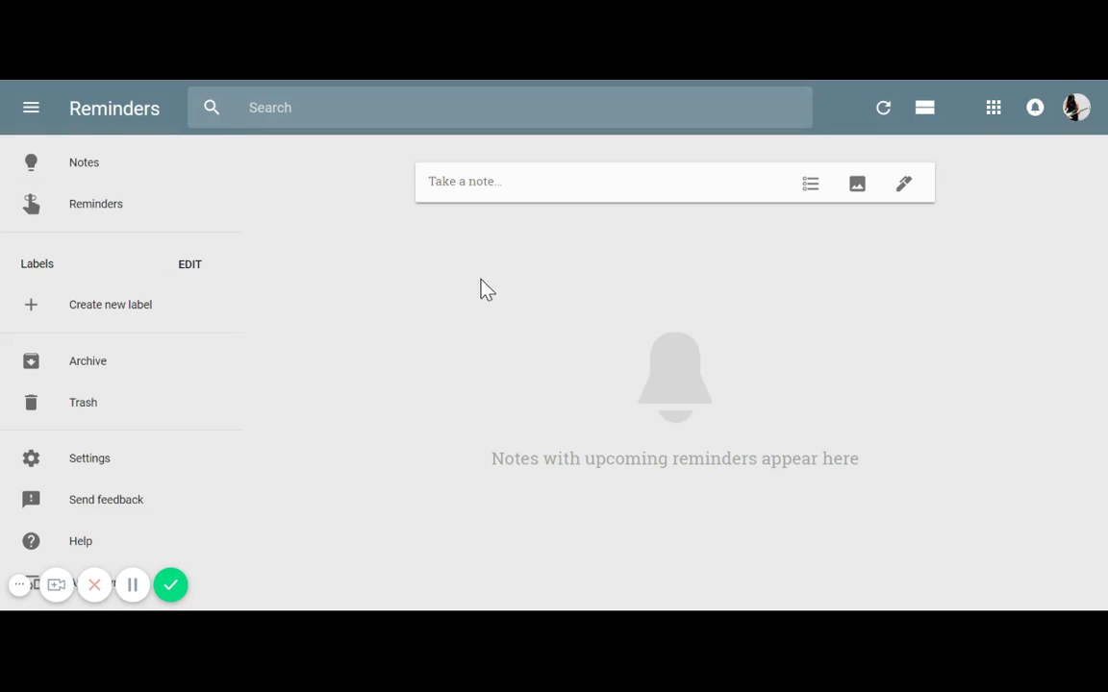
{"action": "left_click", "coordinate": [115, 161]}
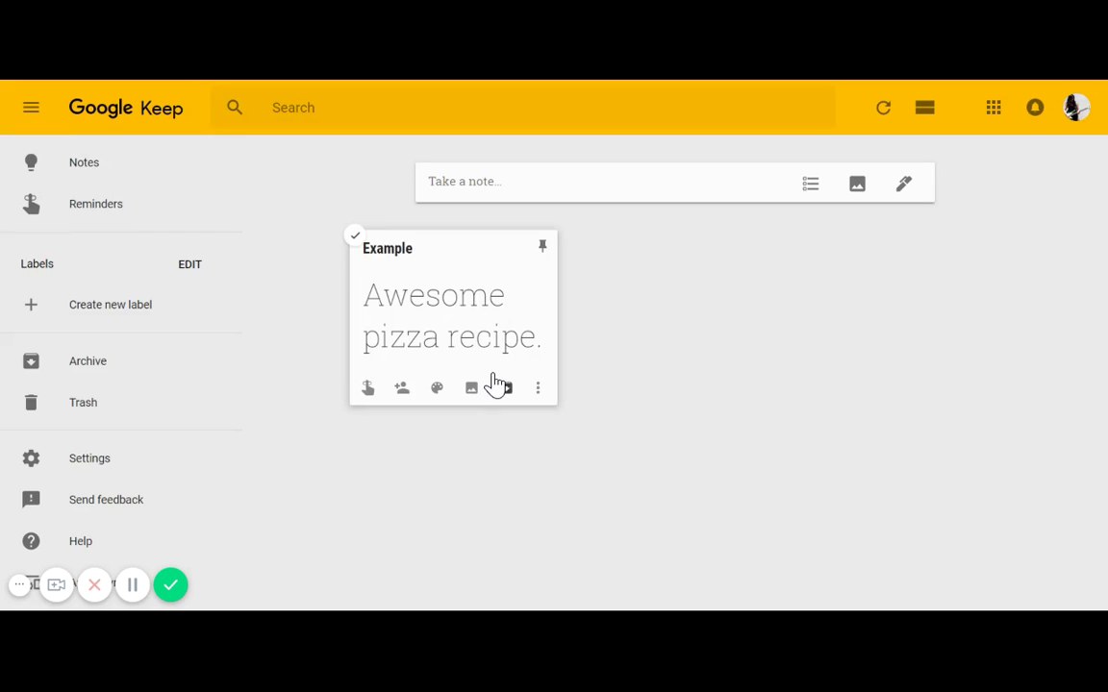
- Create a new label named "Don't Forget"
{"action": "left_click", "coordinate": [166, 312]}
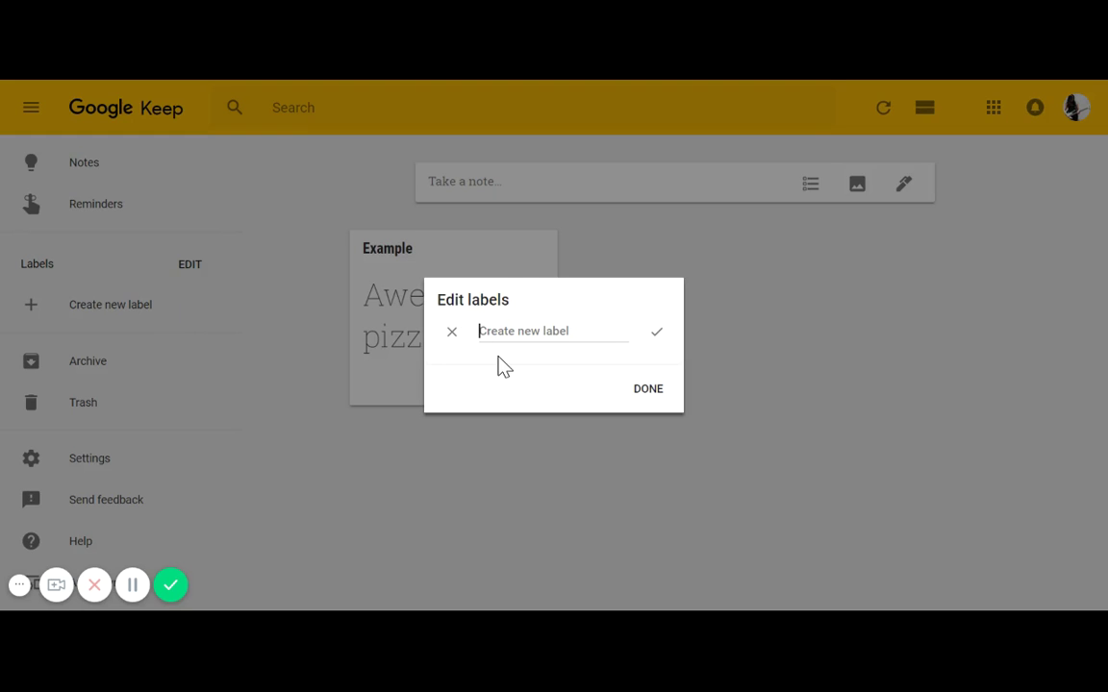
{"action": "type", "text": "Don't Forget"}
{"action": "left_click", "coordinate": [656, 390]}
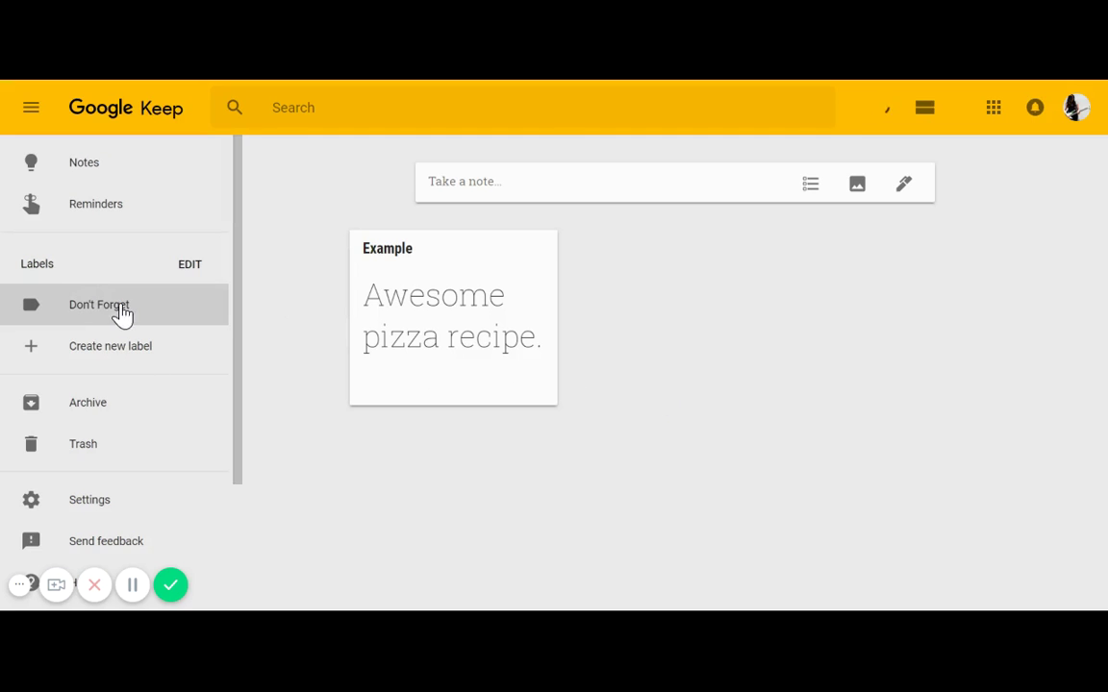
- Assign the "Don't Forget" label to the Example note
{"action": "left_click", "coordinate": [538, 390]}
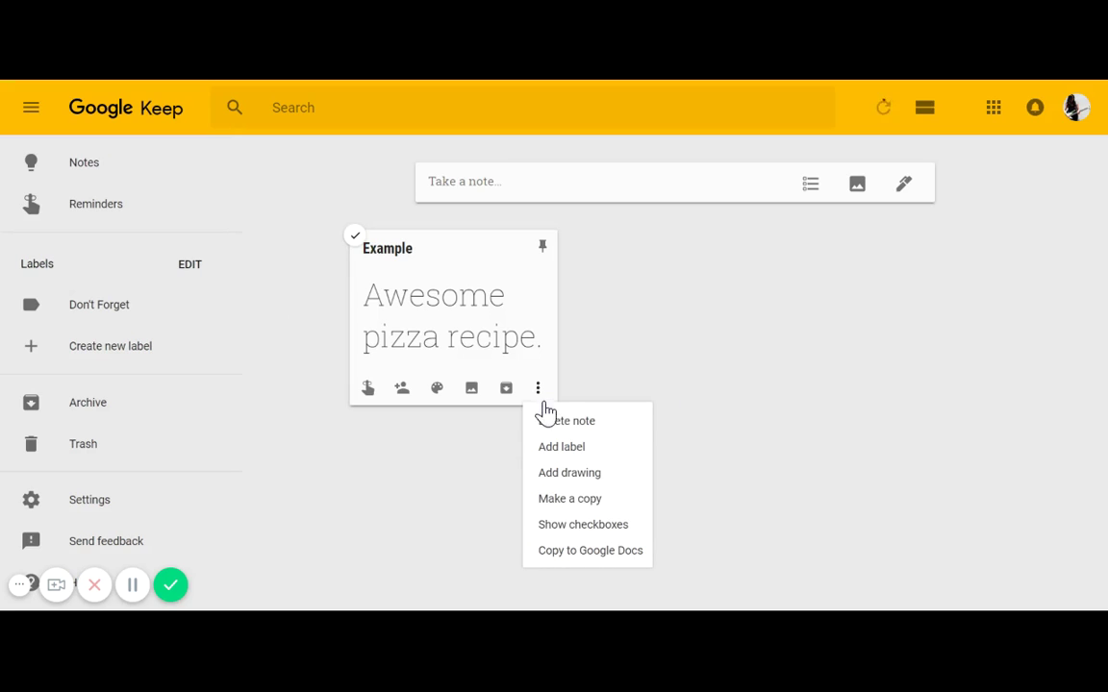
{"action": "left_click", "coordinate": [555, 448]}
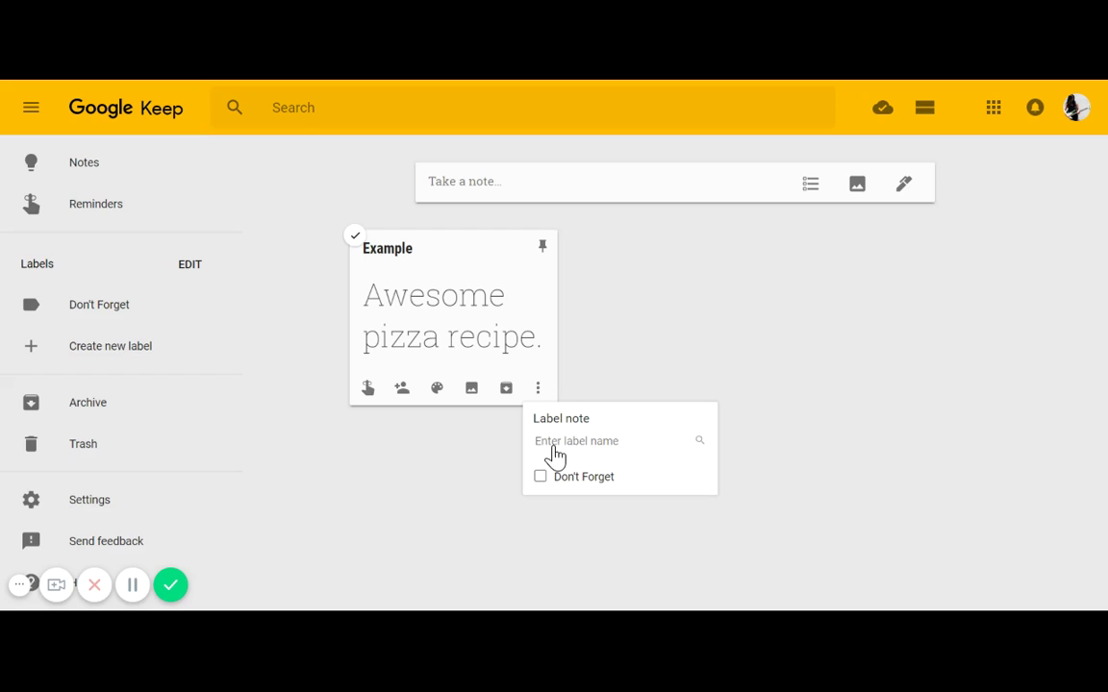
{"action": "left_click", "coordinate": [575, 486]}
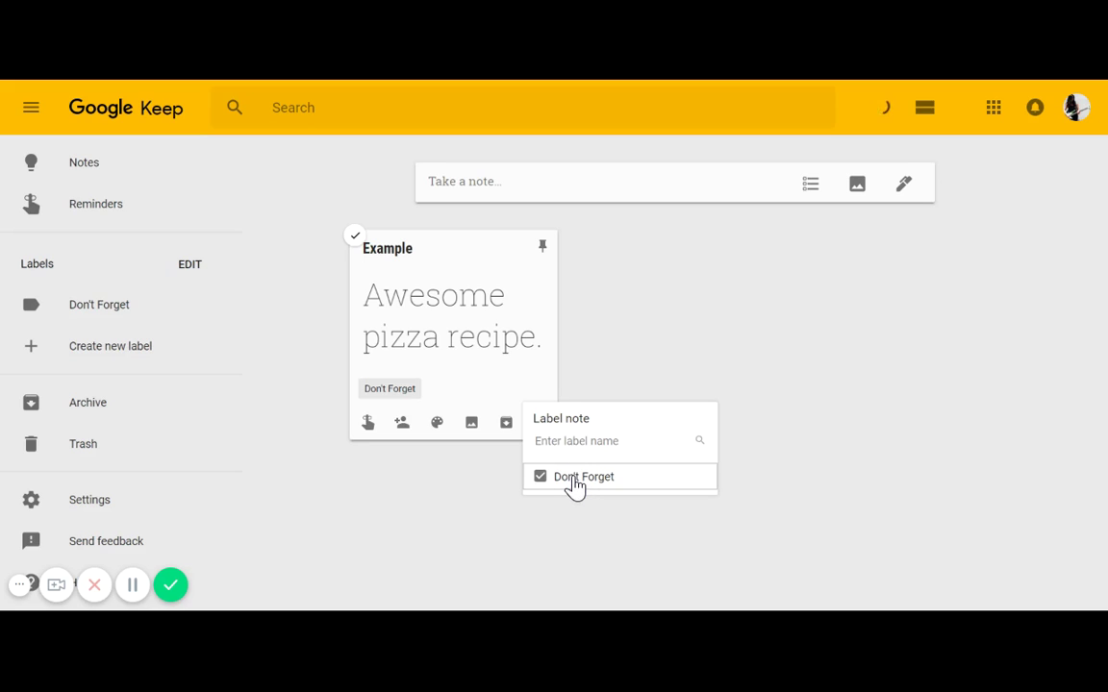
{"action": "left_click", "coordinate": [622, 383]}
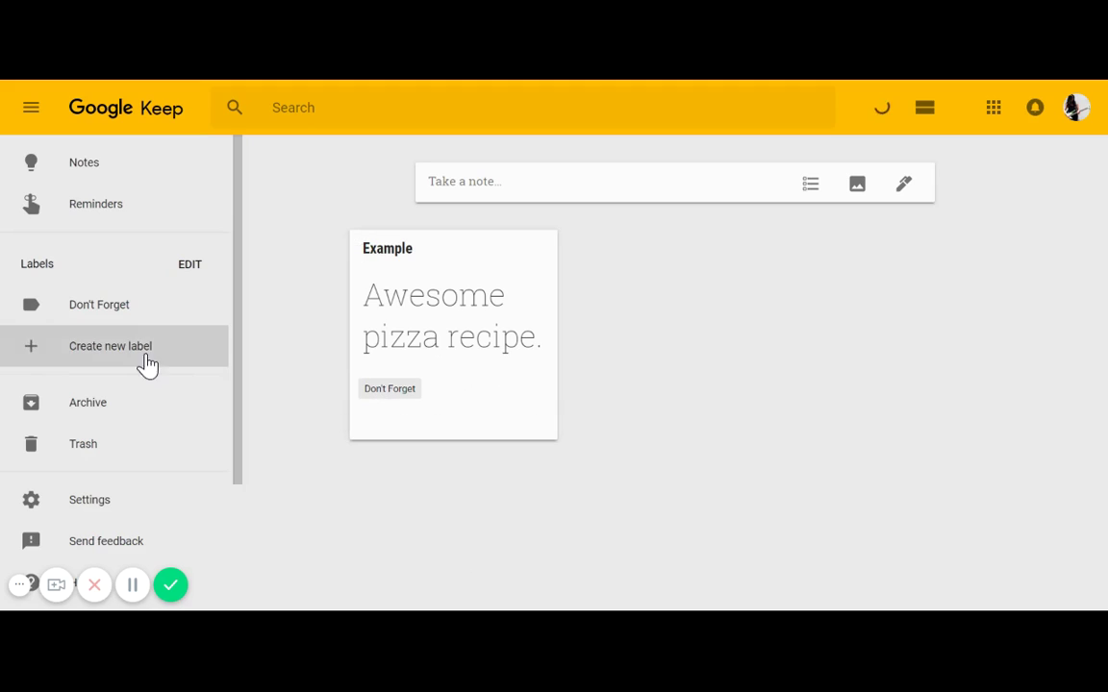
- From the Don't Forget label's notes, set the Example note's reminder to later today at 8:00 PM and check it under Reminders
{"action": "left_click", "coordinate": [115, 306]}
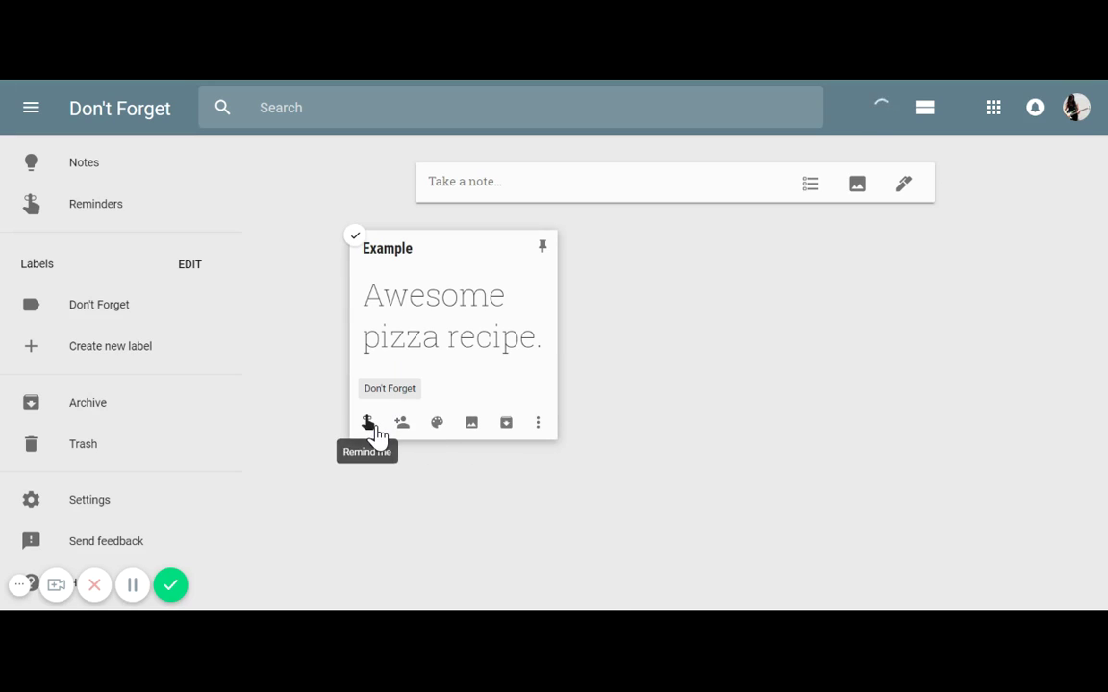
{"action": "left_click", "coordinate": [373, 429]}
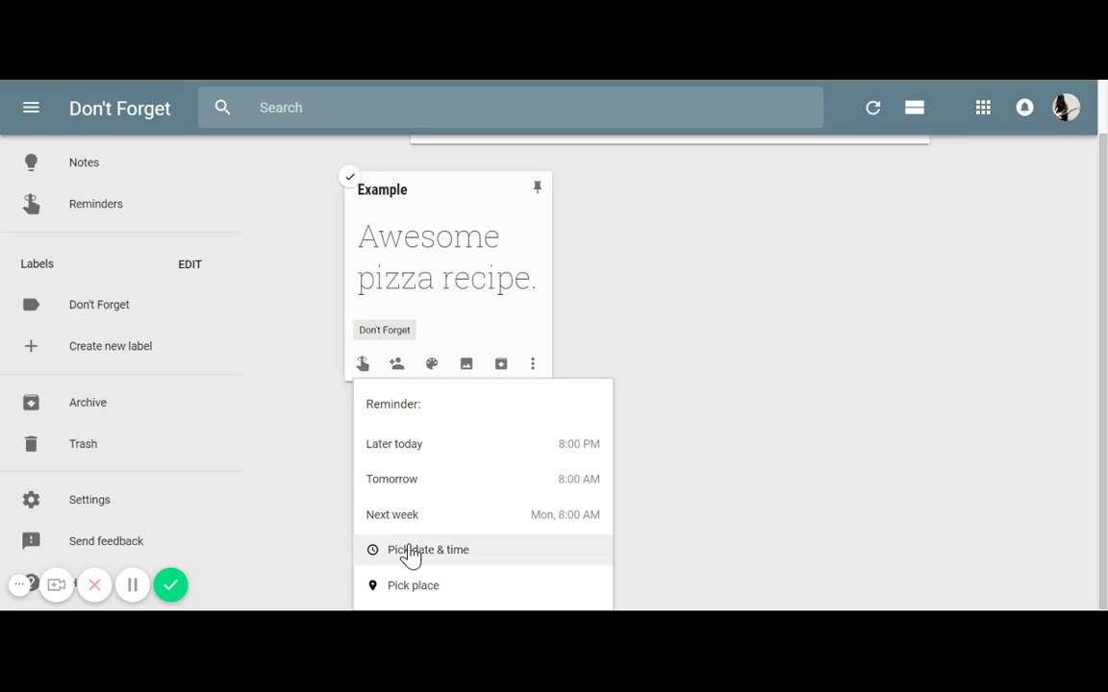
{"action": "left_click", "coordinate": [498, 445]}
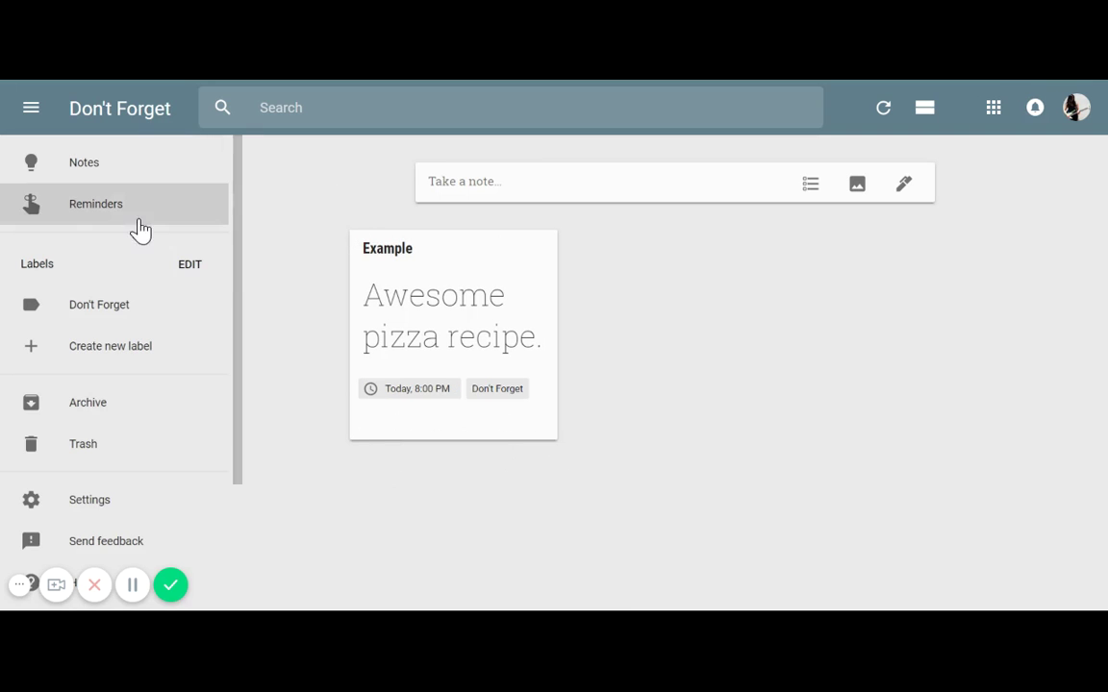
{"action": "left_click", "coordinate": [117, 199]}
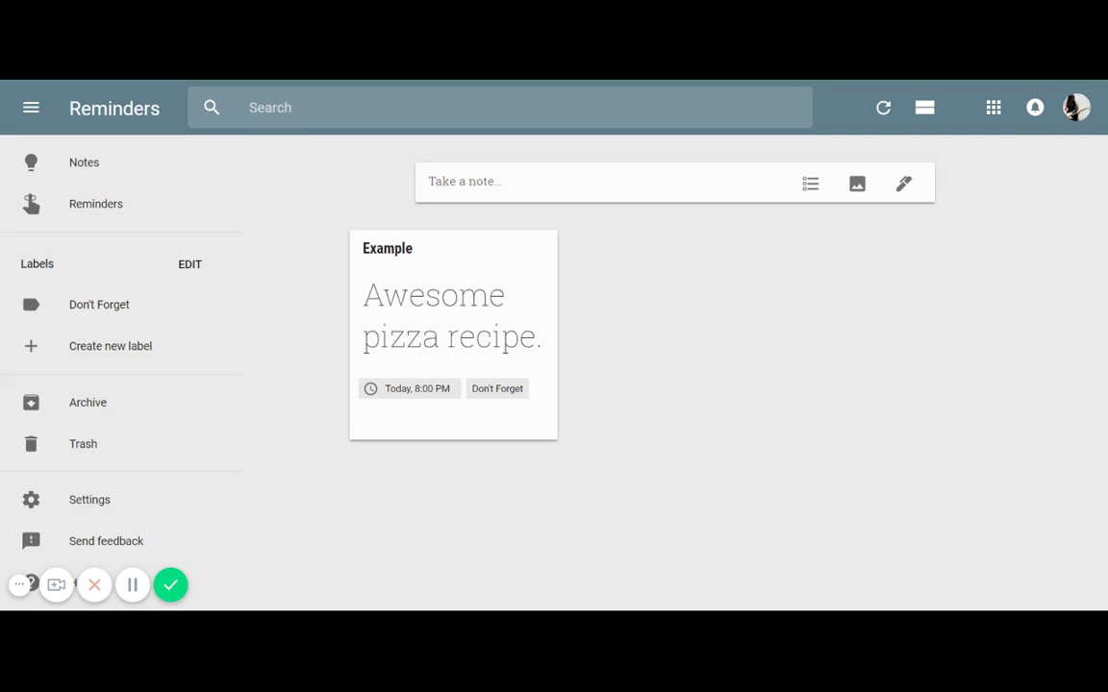
- From the notes page, start a new checklist titled "To-Do List" with "clean house" as its first item
{"action": "left_click", "coordinate": [128, 180]}
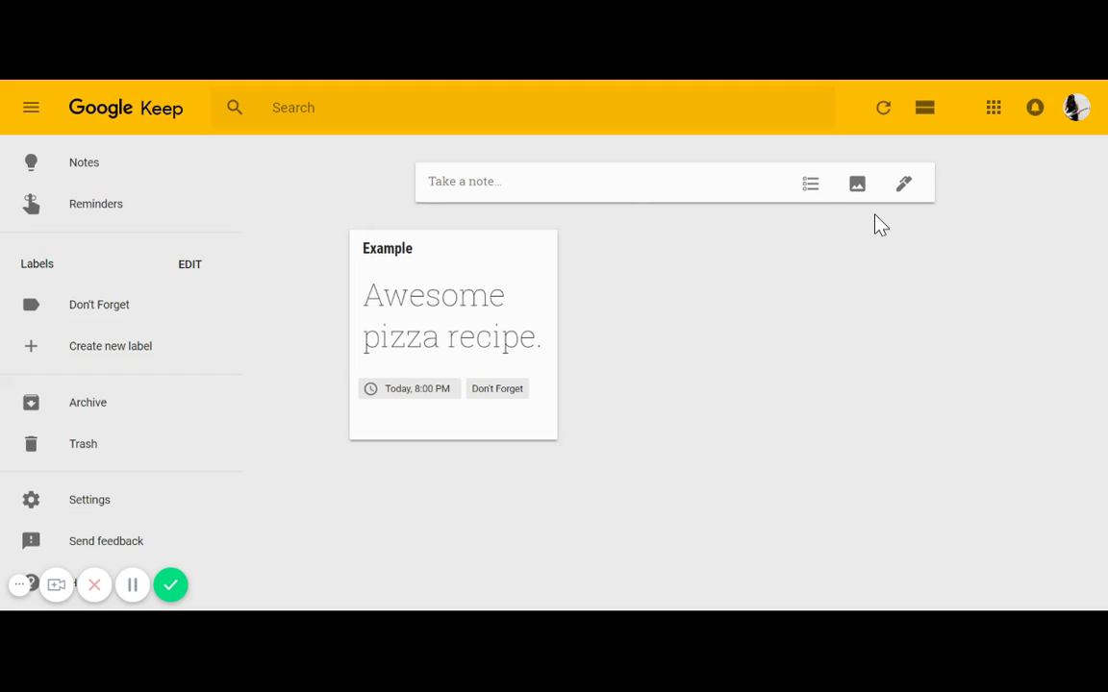
{"action": "left_click", "coordinate": [810, 184]}
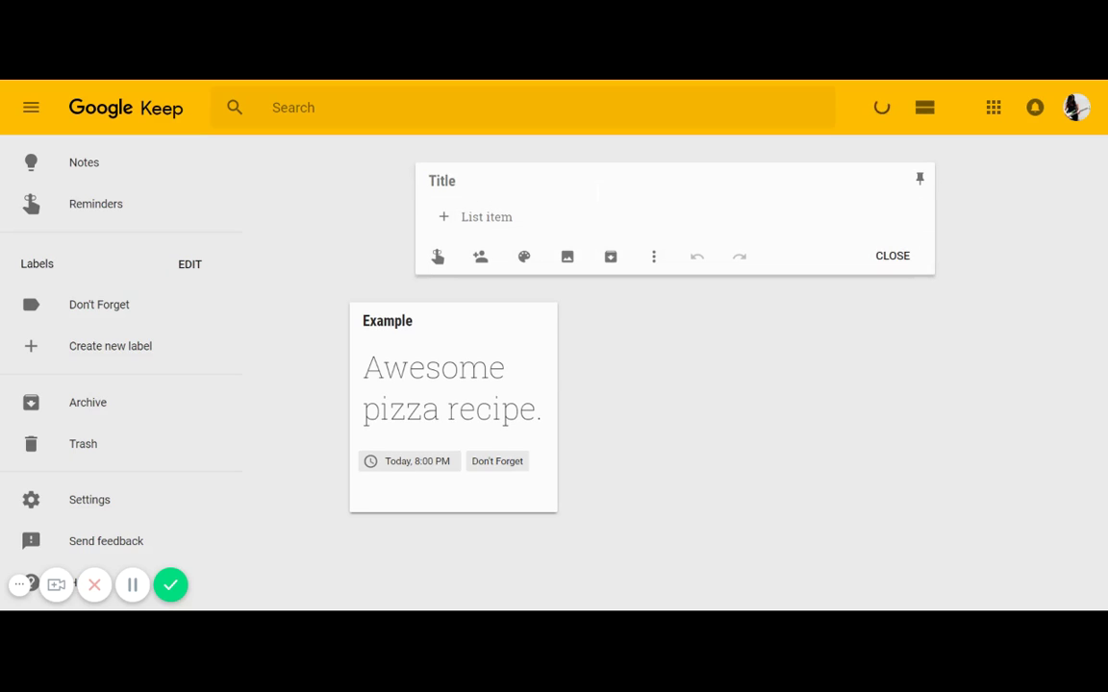
{"action": "type", "text": "To-Do List"}
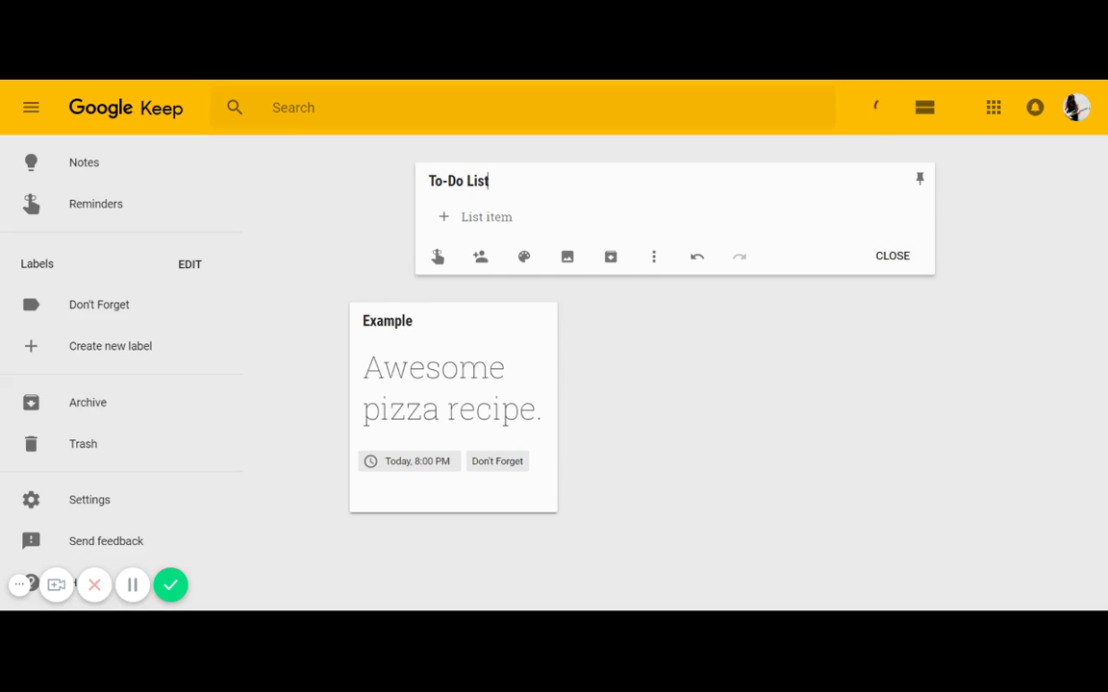
{"action": "left_click", "coordinate": [574, 217]}
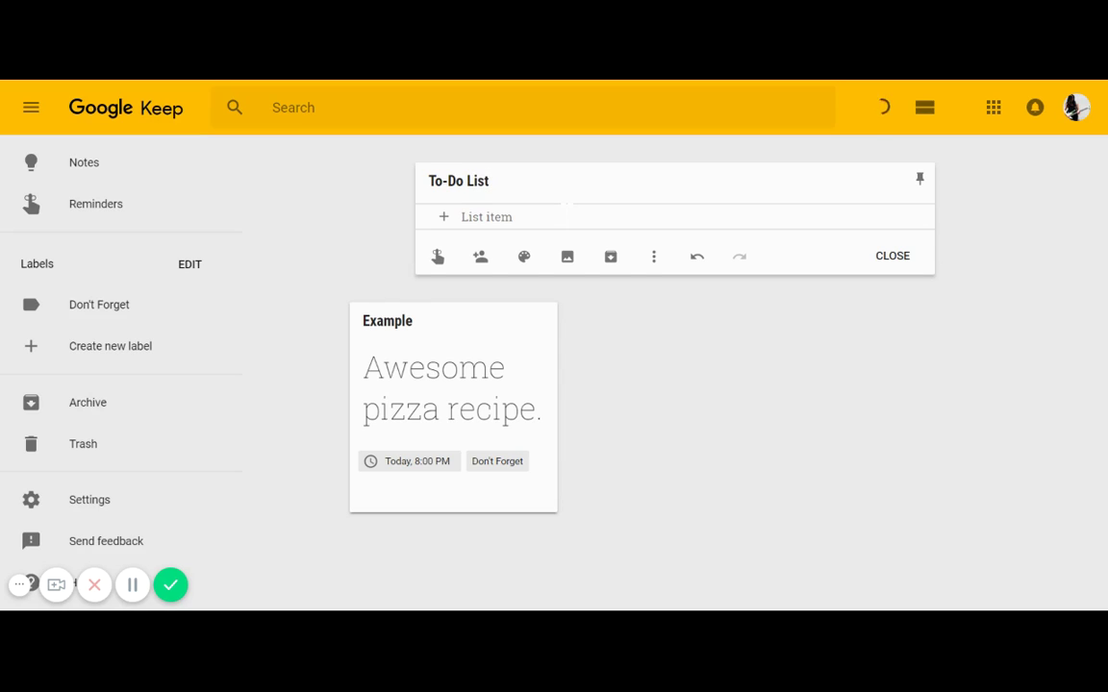
{"action": "type", "text": "cl"}
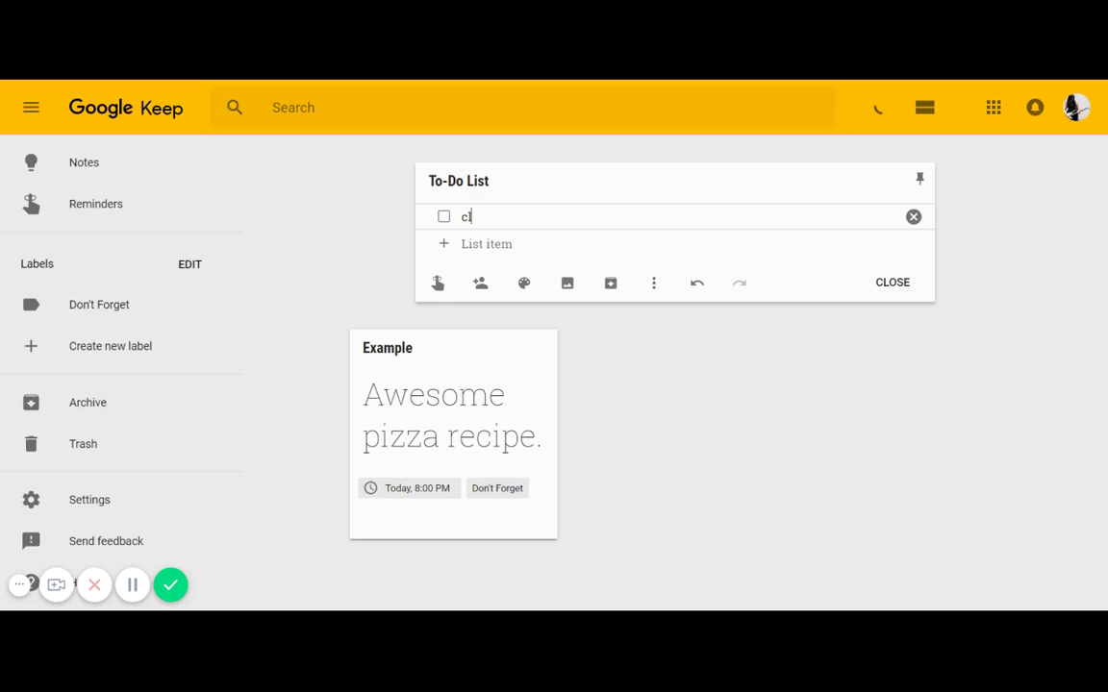
{"action": "type", "text": "ean house"}
{"action": "key", "text": "Return"}
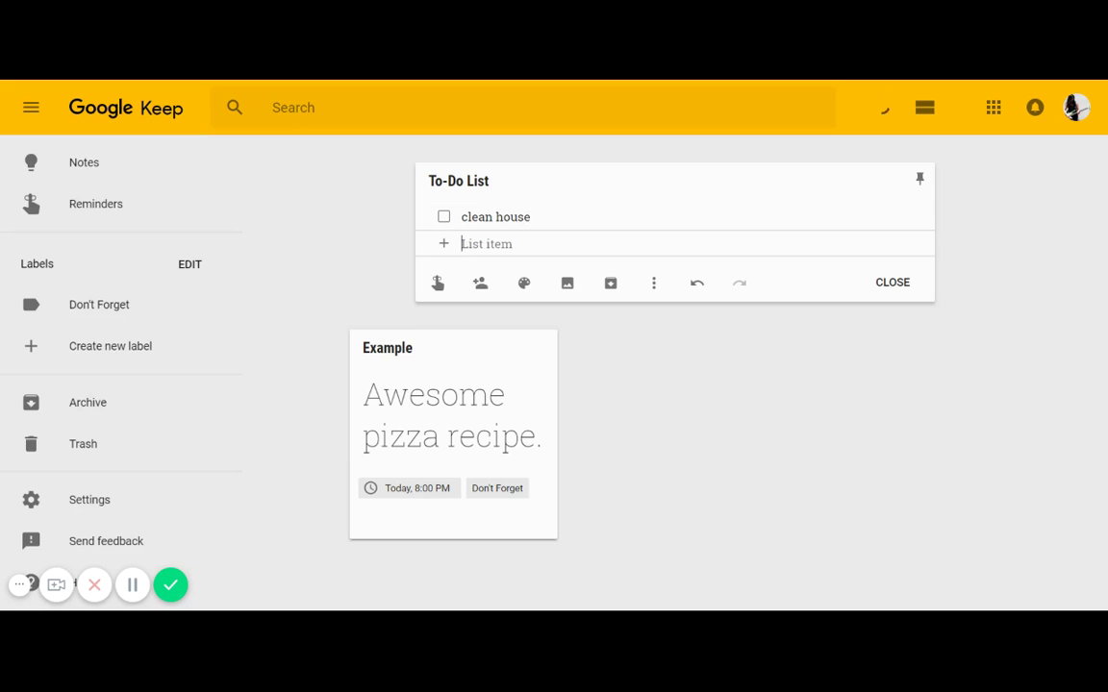
- Add the items "bake cookies", "feed the dogs" and "read book" to the To-Do List and close the note
{"action": "type", "text": "bake"}
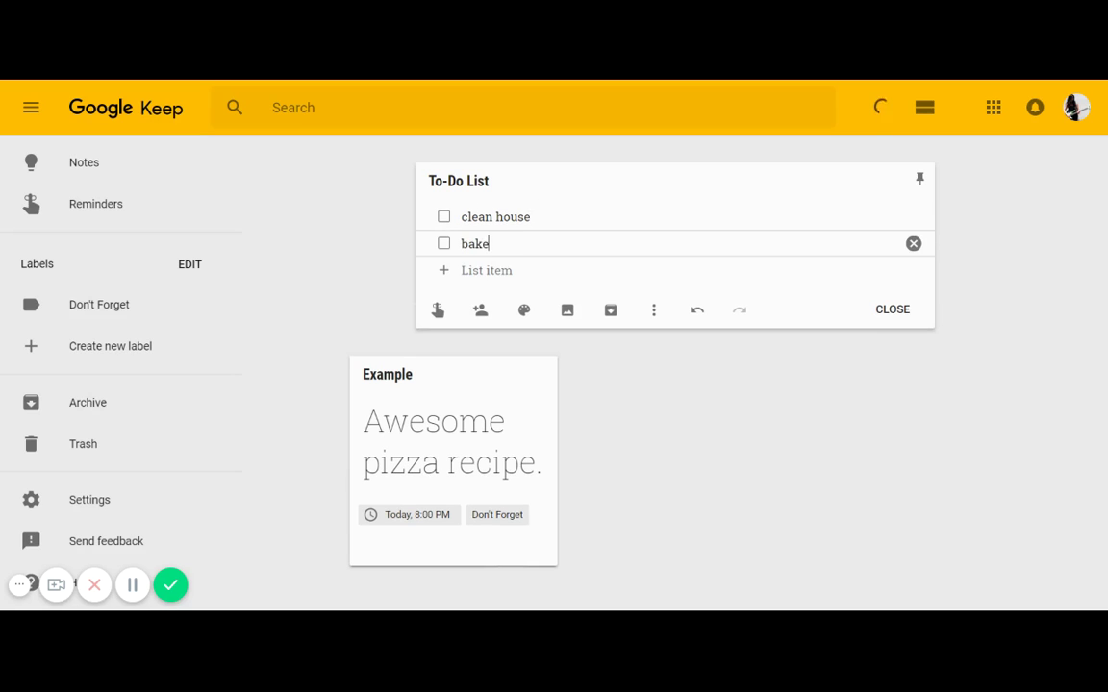
{"action": "type", "text": " cookies"}
{"action": "key", "text": "Return"}
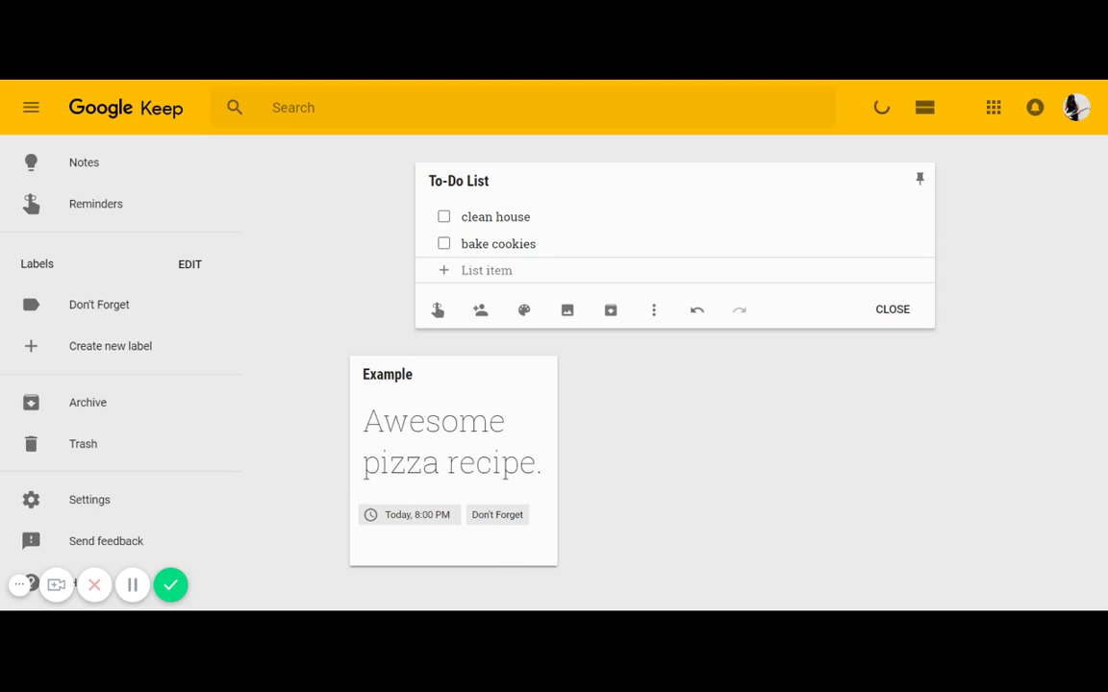
{"action": "type", "text": "feed"}
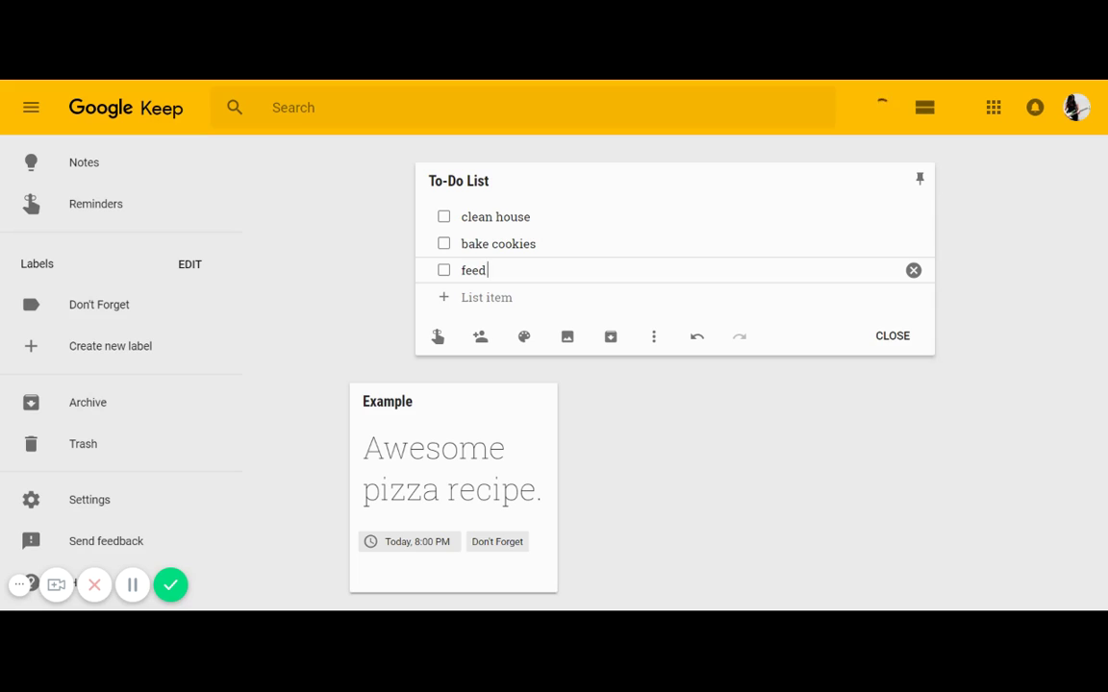
{"action": "type", "text": " the dogs"}
{"action": "key", "text": "Return"}
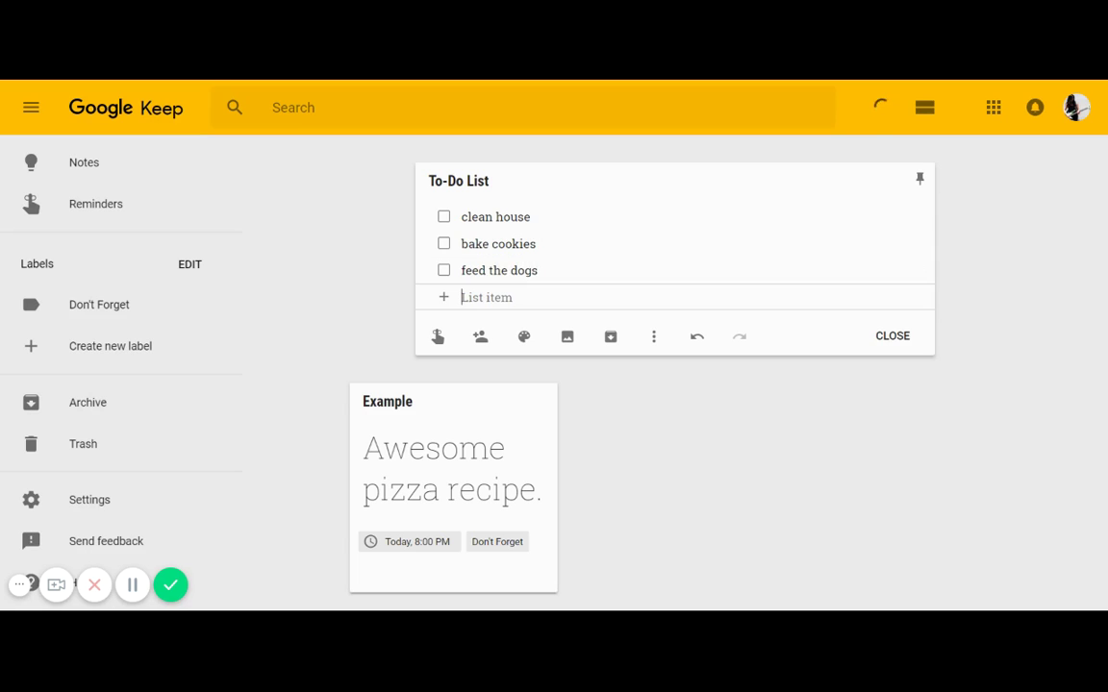
{"action": "type", "text": "read b"}
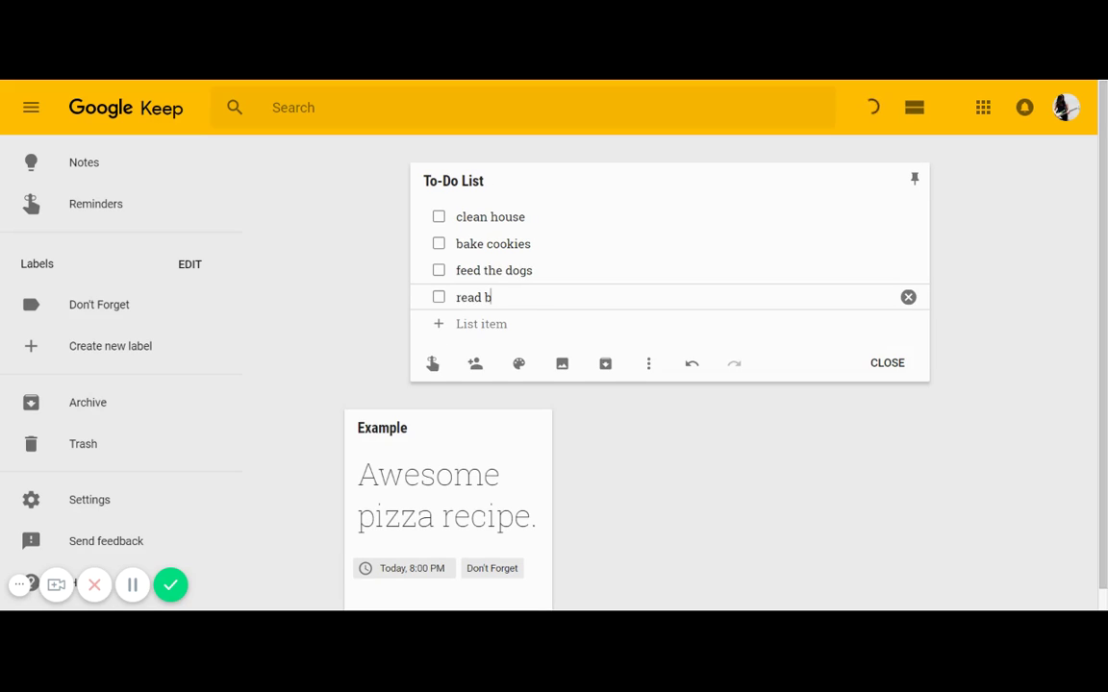
{"action": "type", "text": "ook"}
{"action": "key", "text": "Return"}
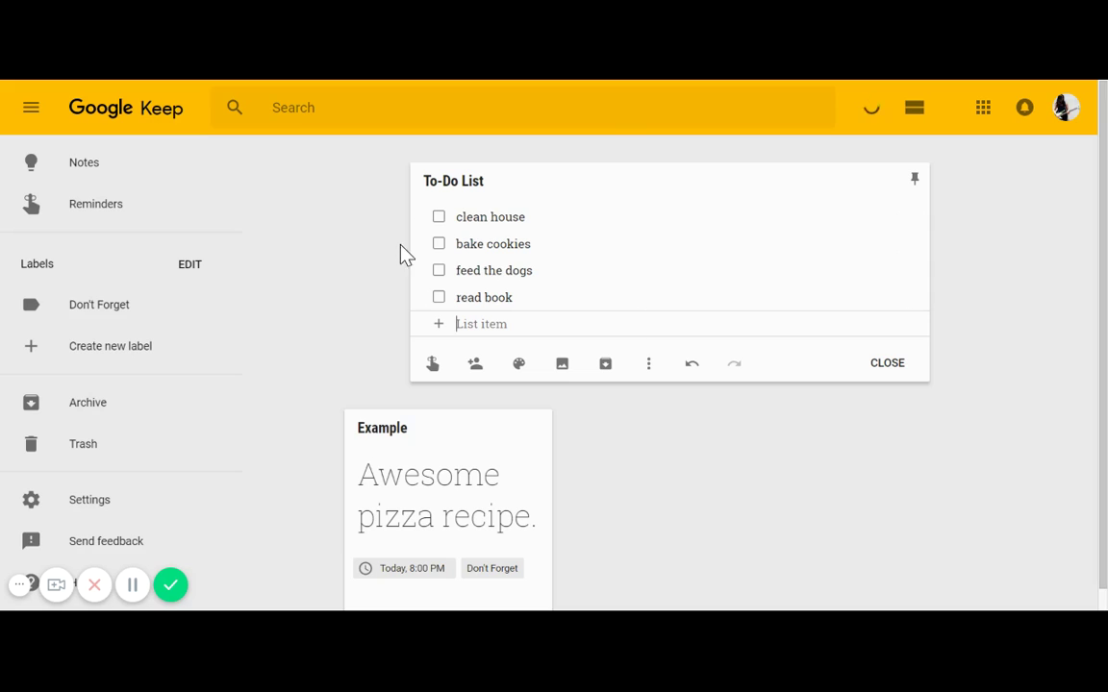
{"action": "left_click", "coordinate": [887, 364]}
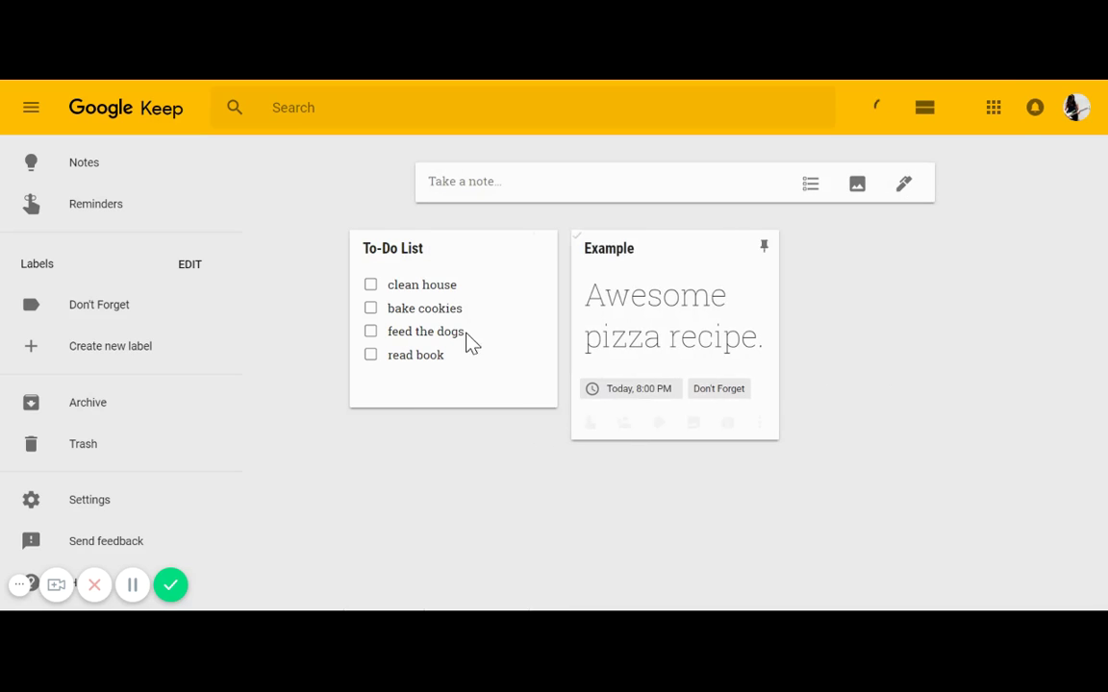
- Mark clean house, bake cookies, feed the dogs and read book as completed in the To-Do List note
{"action": "left_click", "coordinate": [371, 286]}
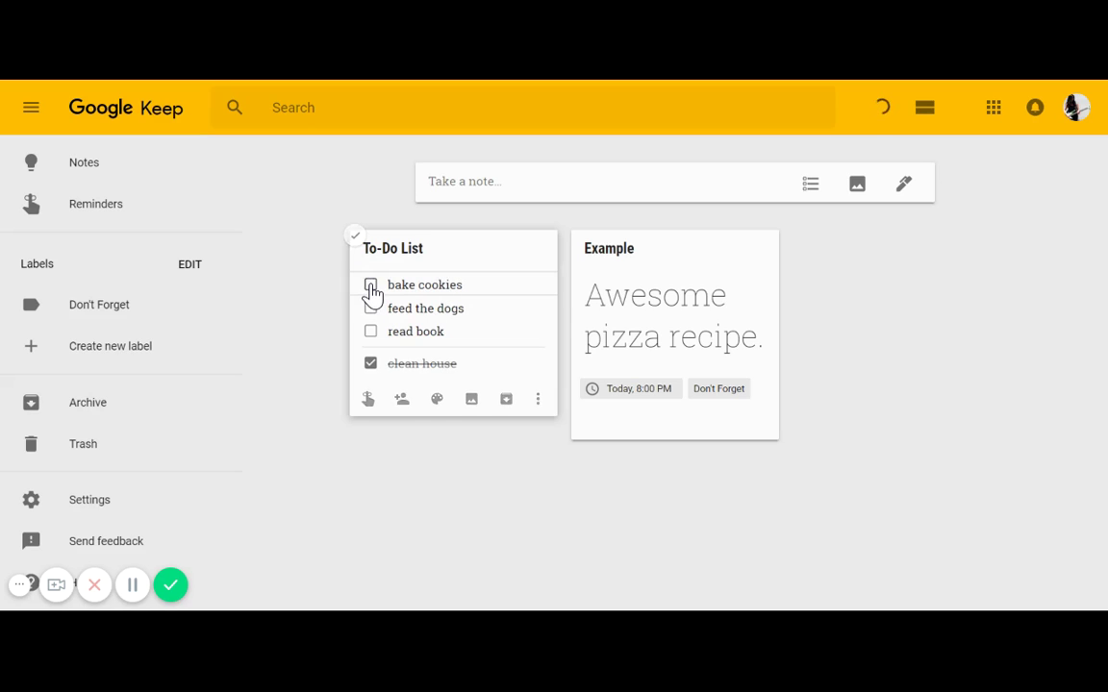
{"action": "left_click", "coordinate": [371, 286]}
{"action": "left_click", "coordinate": [371, 285]}
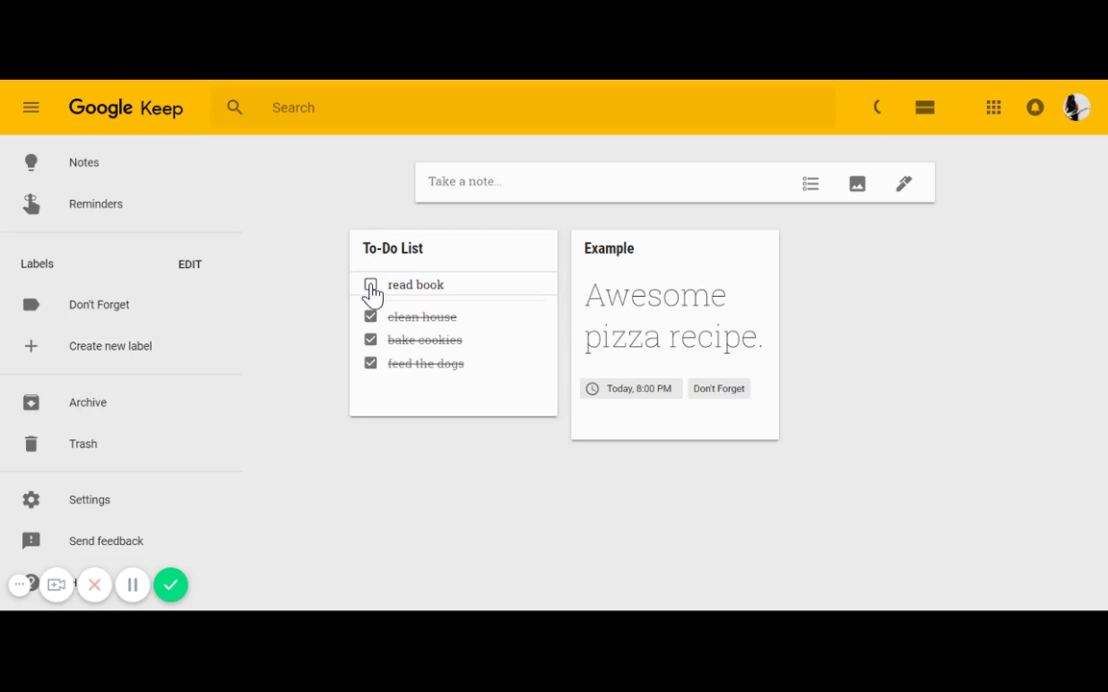
{"action": "left_click", "coordinate": [371, 286]}
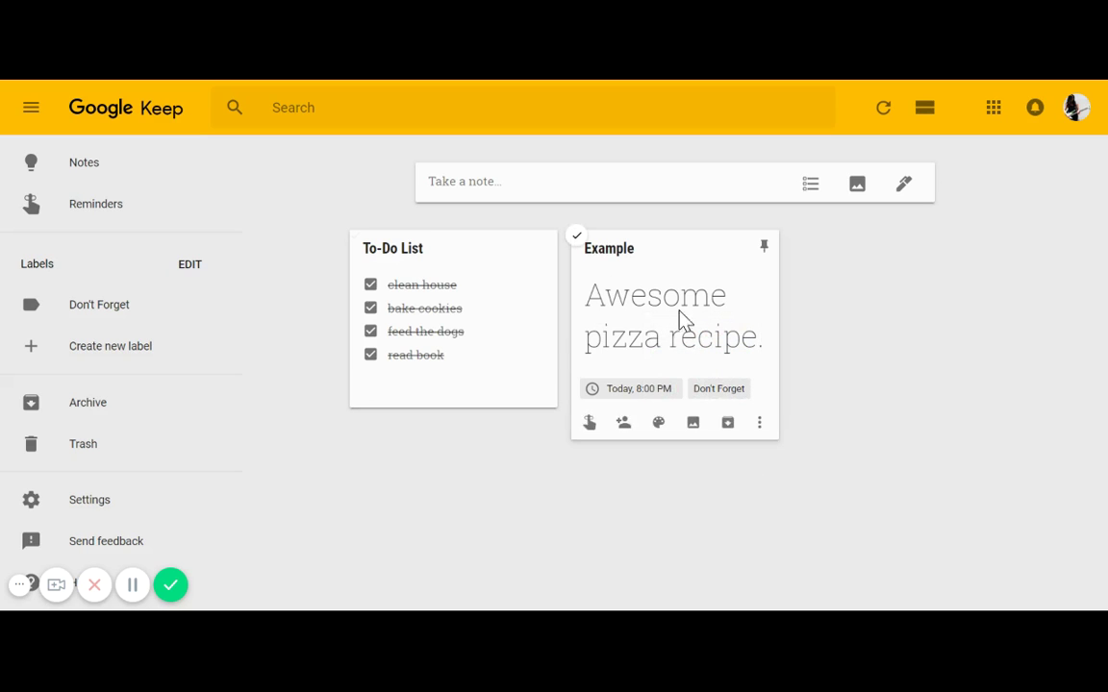
- Show the notes in list view for comparison and return to grid view
{"action": "left_click", "coordinate": [934, 127]}
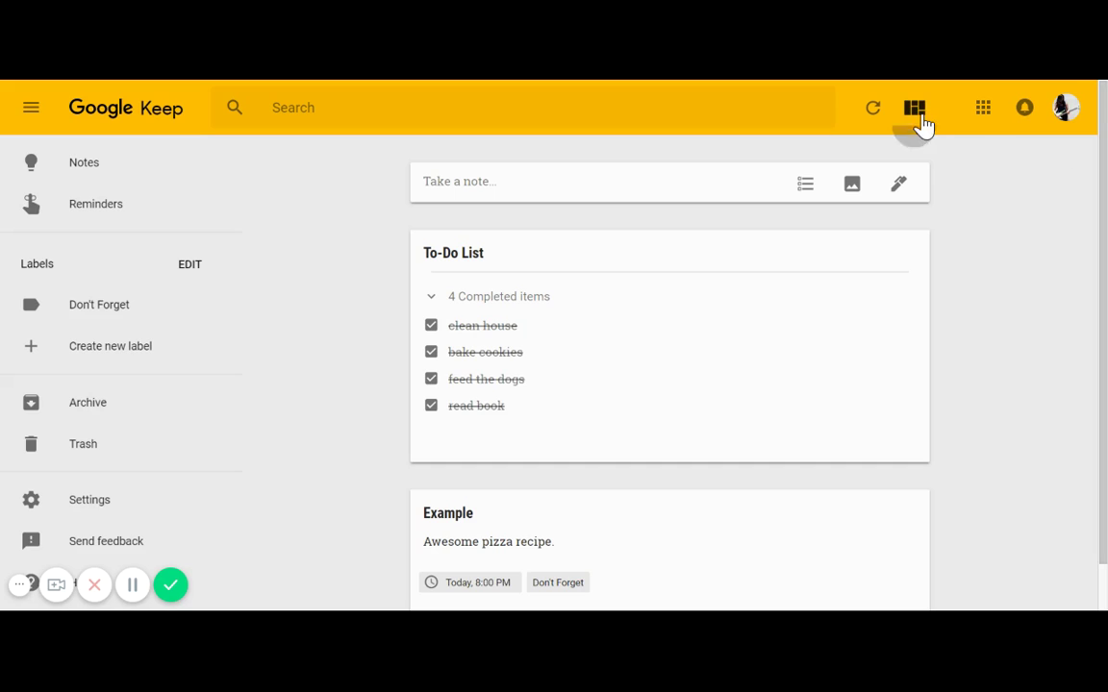
{"action": "left_click", "coordinate": [918, 123]}
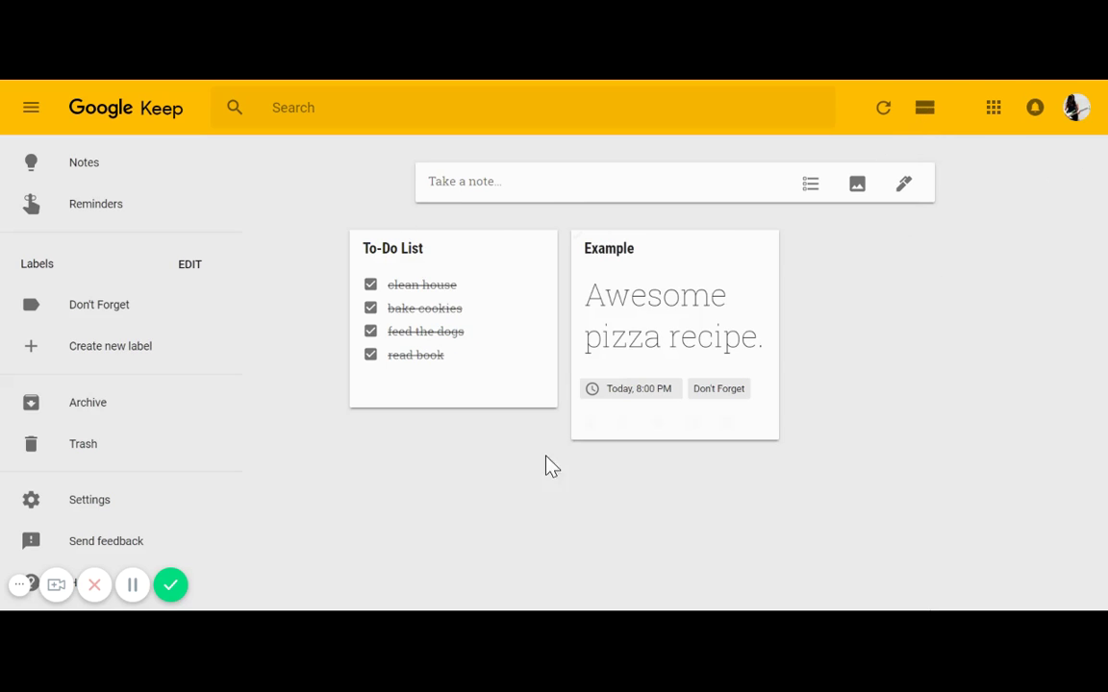